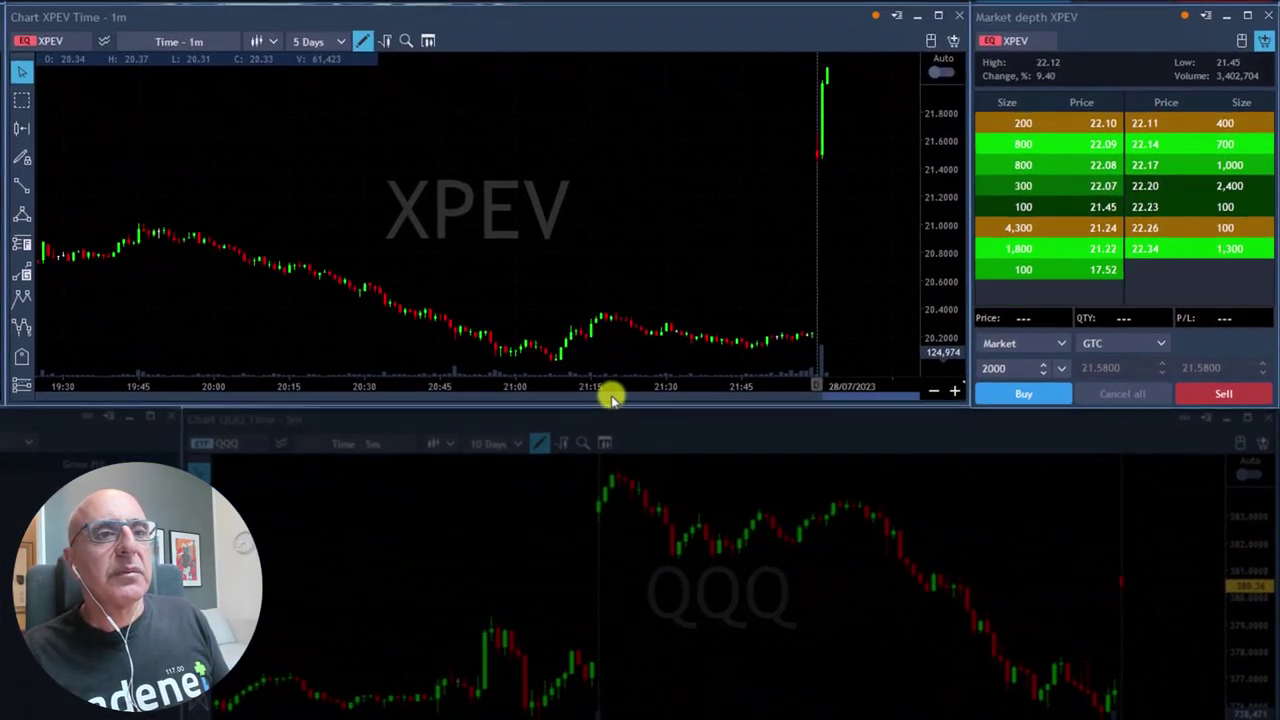
Step: Load CL in place of XPEV in the market depth and short 4,000 shares in two 2,000-share market sells
{"action": "left_click", "coordinate": [1020, 39]}
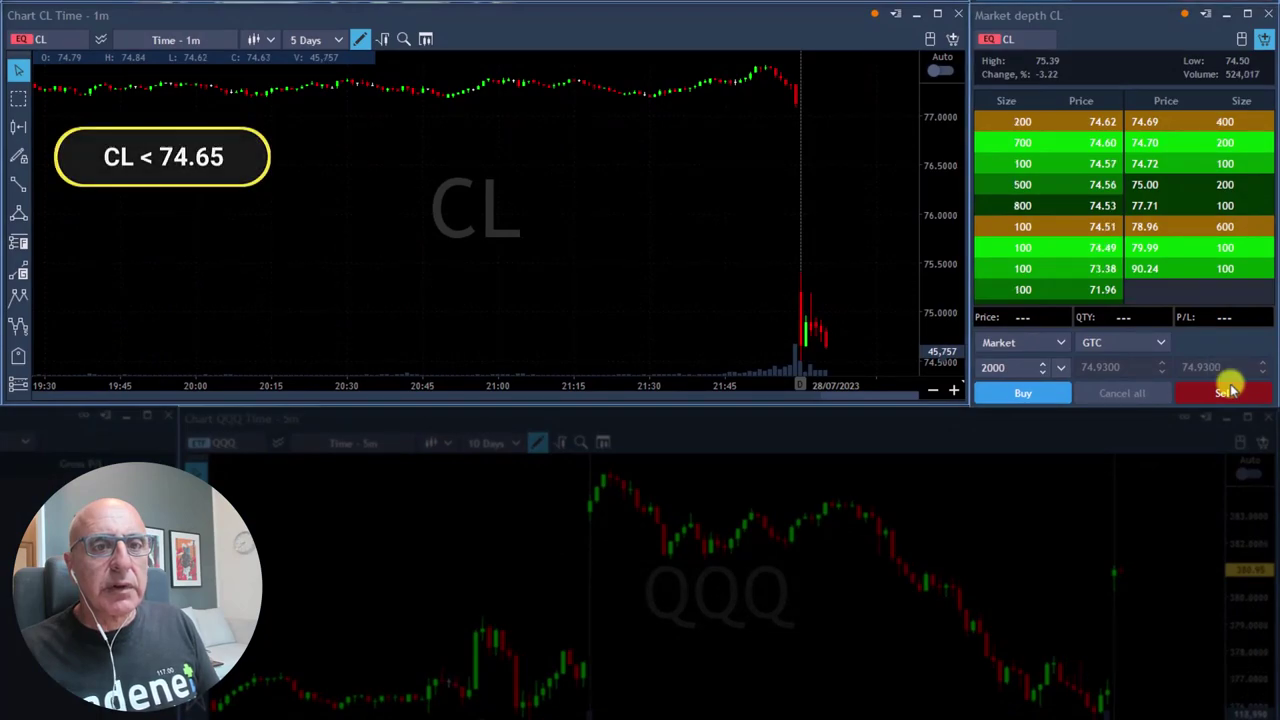
{"action": "left_click", "coordinate": [1203, 393]}
{"action": "left_click", "coordinate": [1204, 394]}
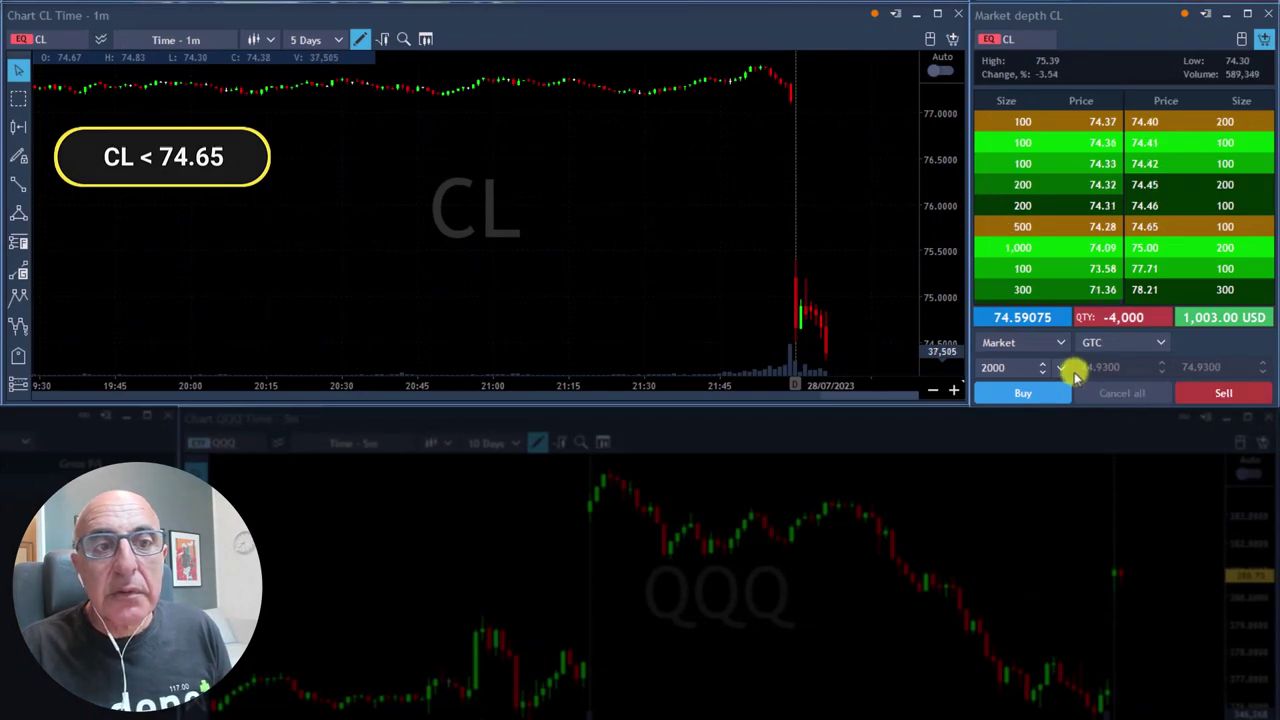
Step: Set the CL order quantity to 3600
{"action": "left_click", "coordinate": [1038, 367]}
{"action": "type", "text": "3"}
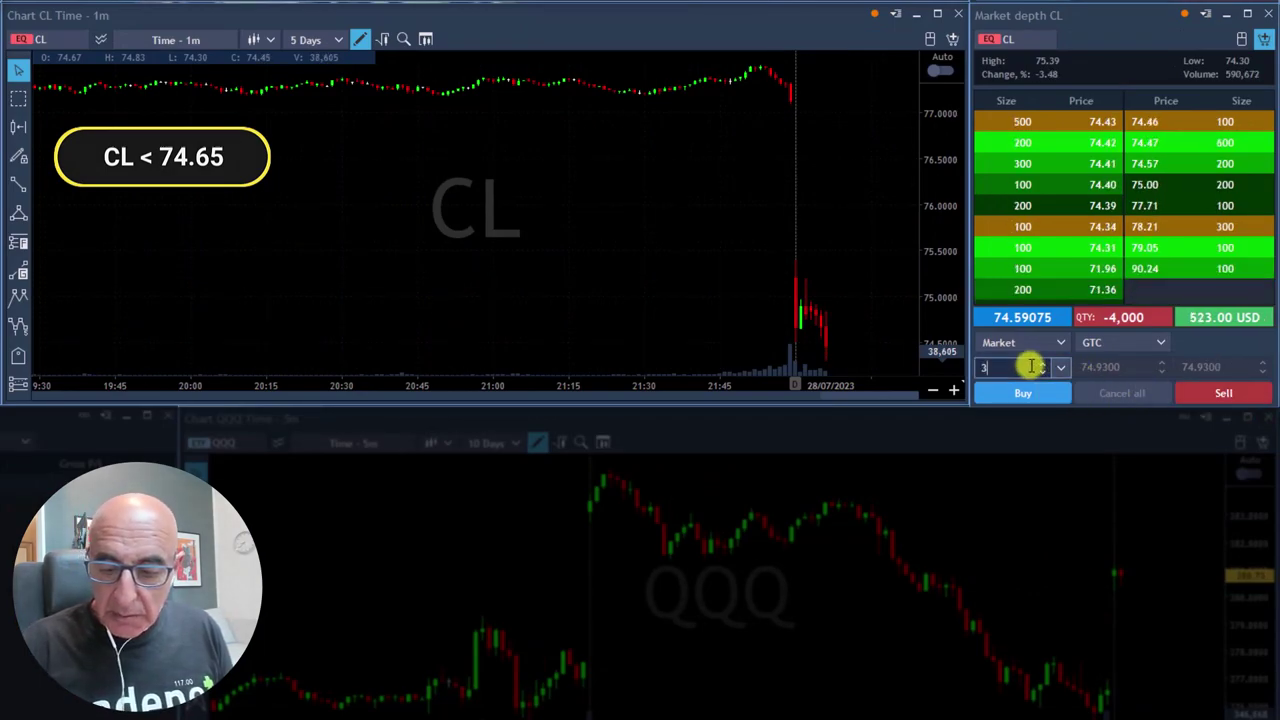
{"action": "type", "text": "600"}
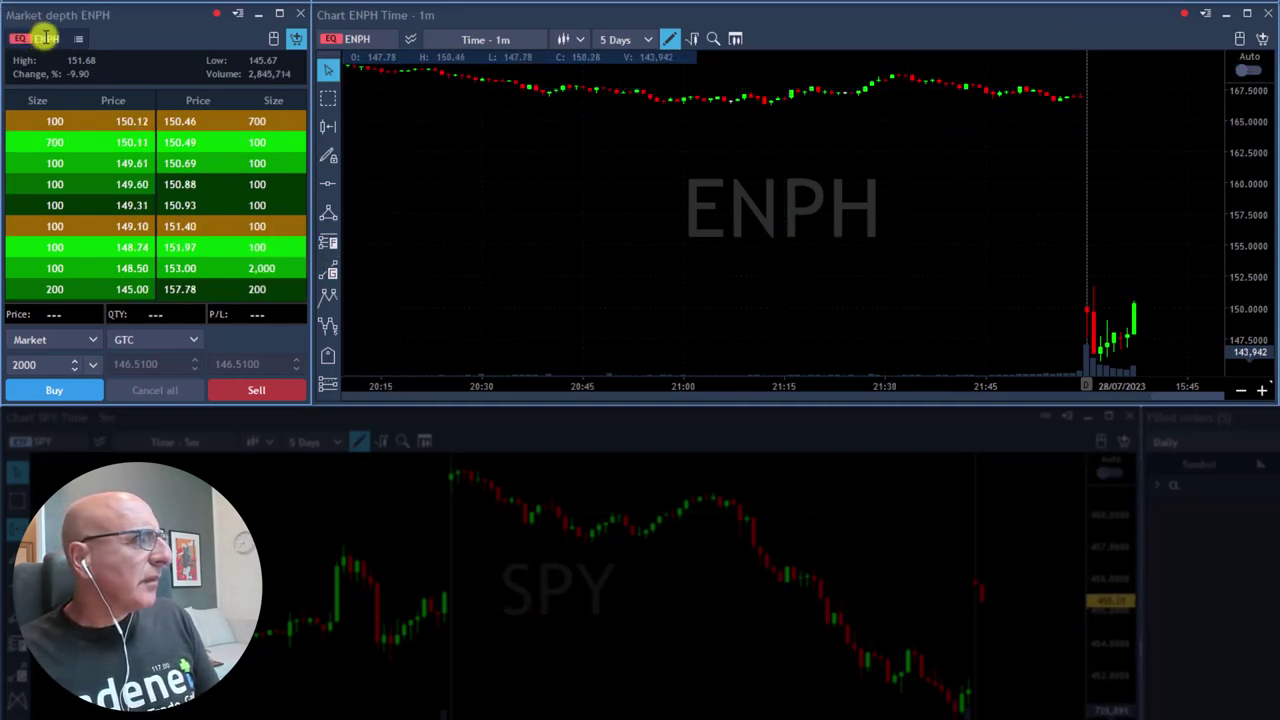
Step: Load TSLA in place of ENPH, review its 1D chart and return it to the 1m timeframe
{"action": "type", "text": "SLA"}
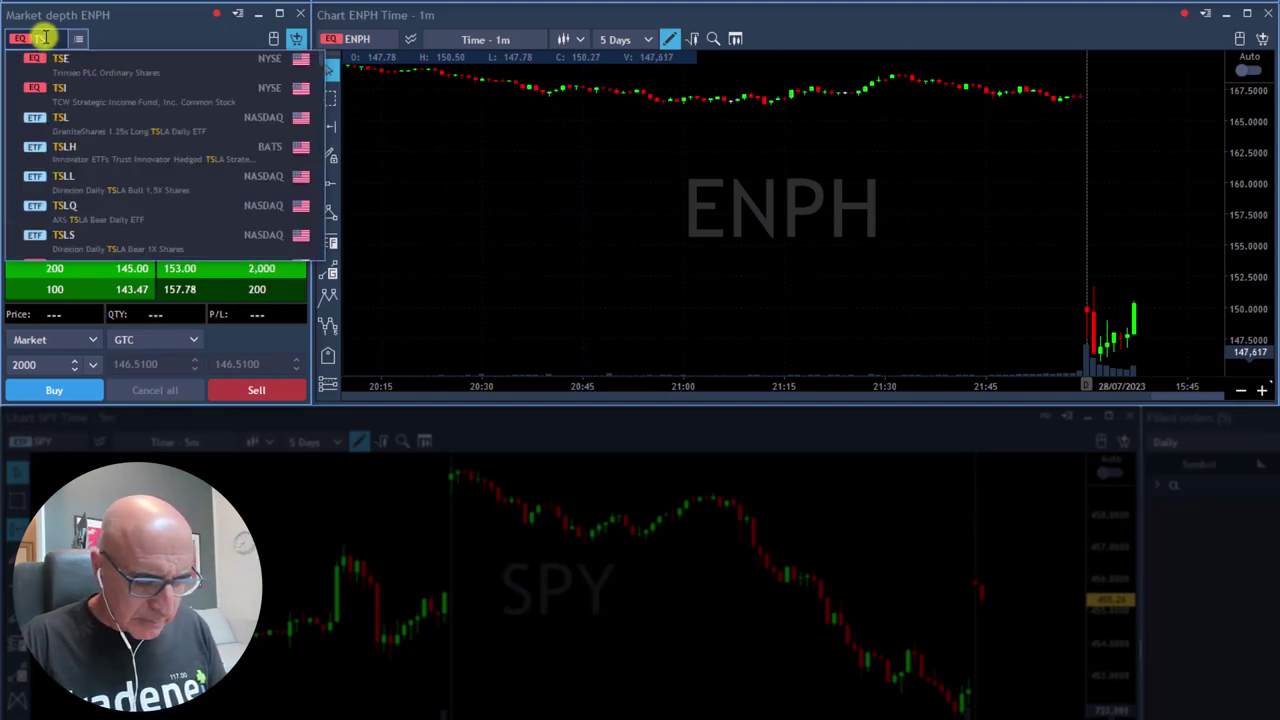
{"action": "key", "text": "Return"}
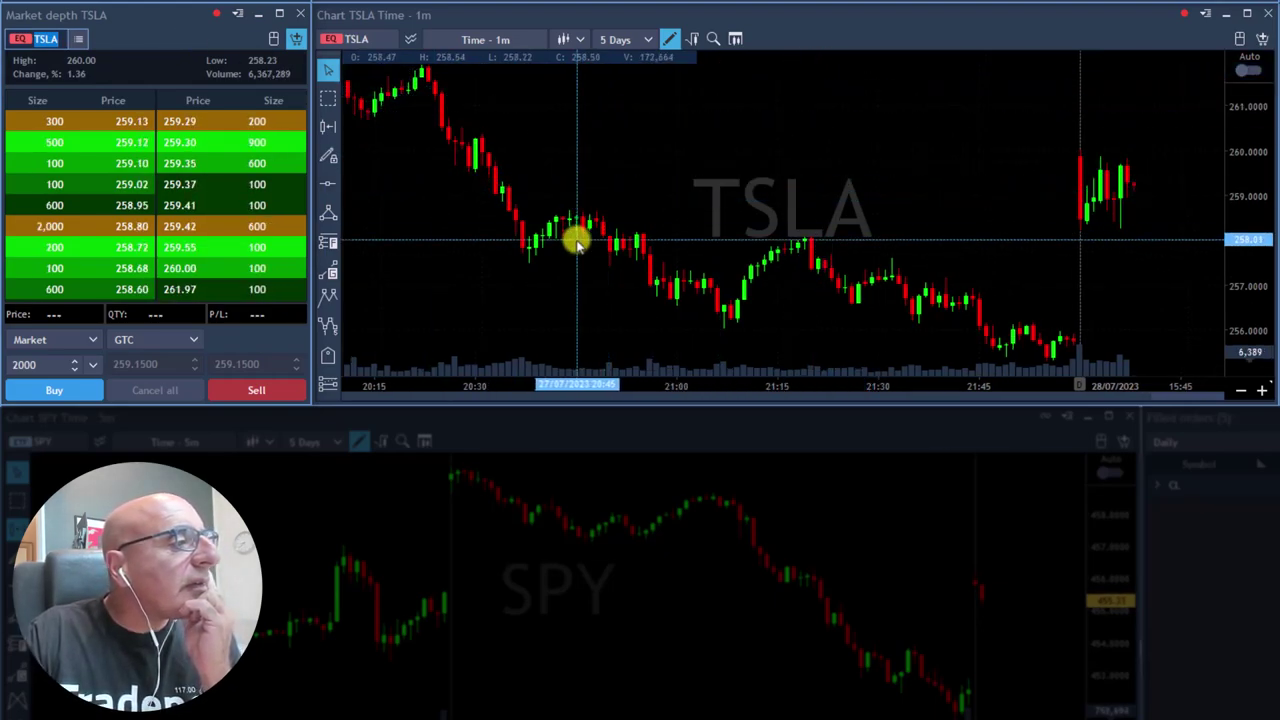
{"action": "left_click", "coordinate": [466, 41]}
{"action": "left_click", "coordinate": [440, 188]}
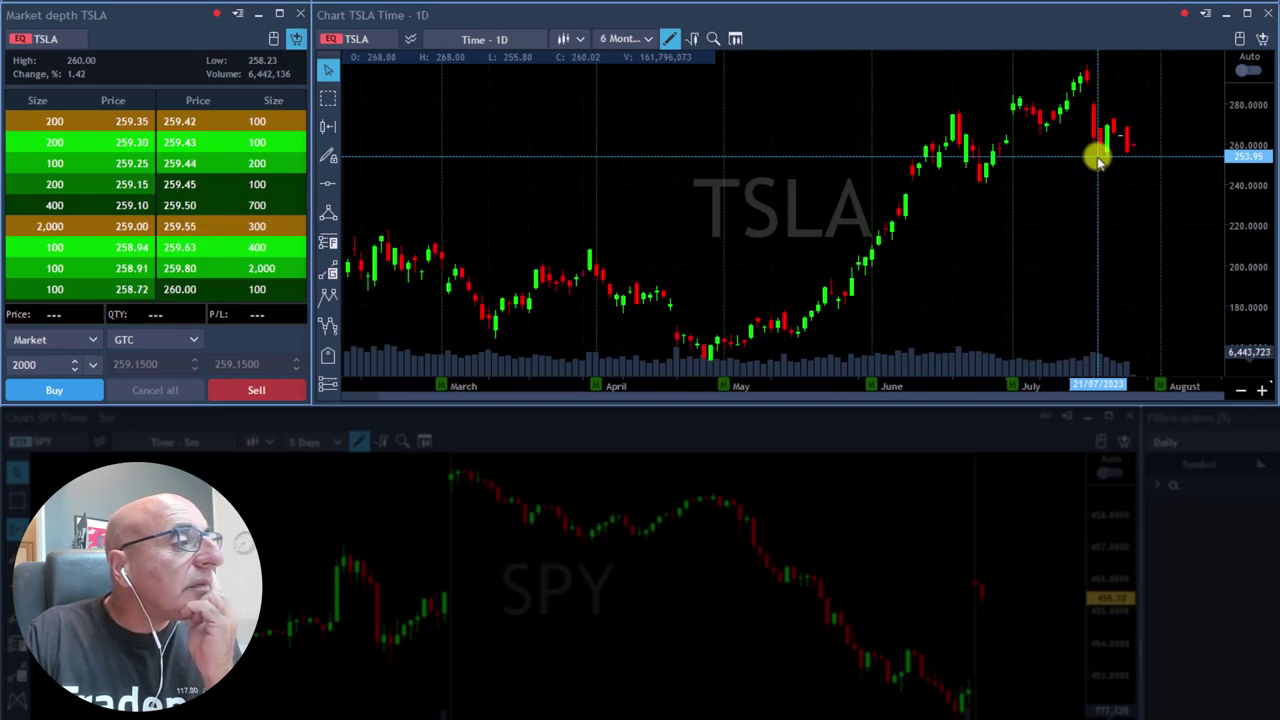
{"action": "left_click", "coordinate": [460, 38]}
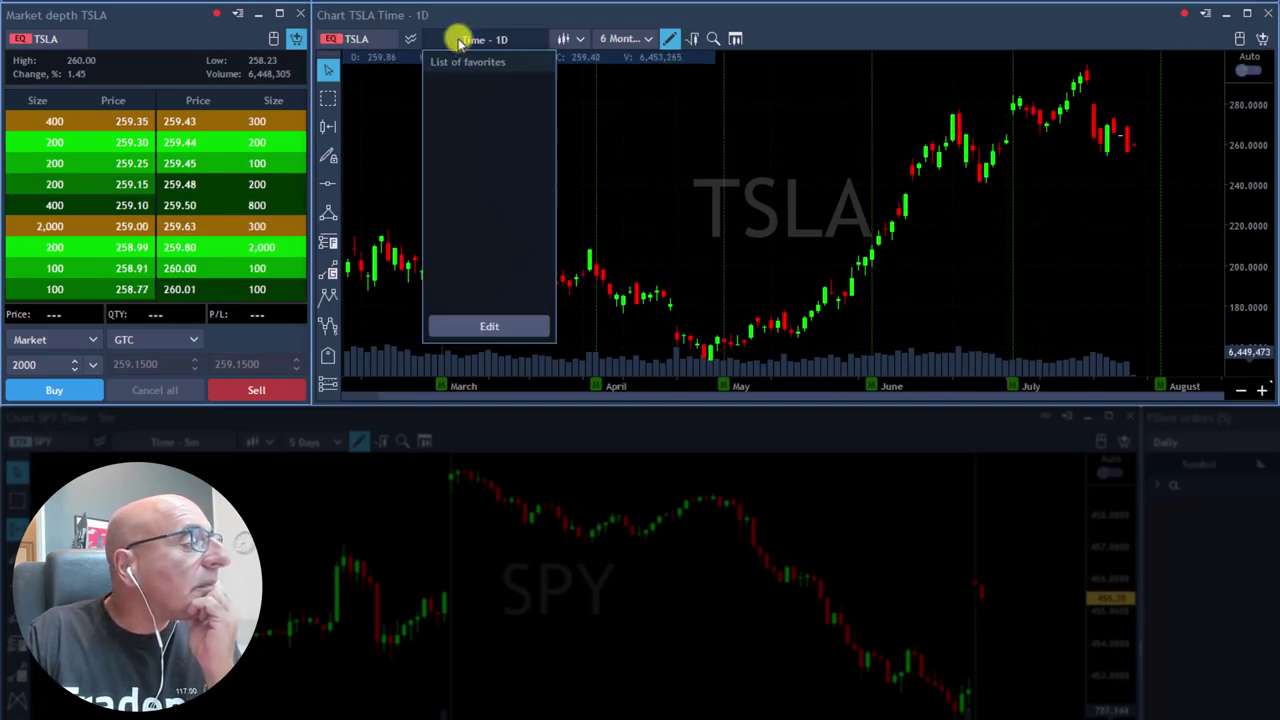
{"action": "left_click", "coordinate": [455, 85]}
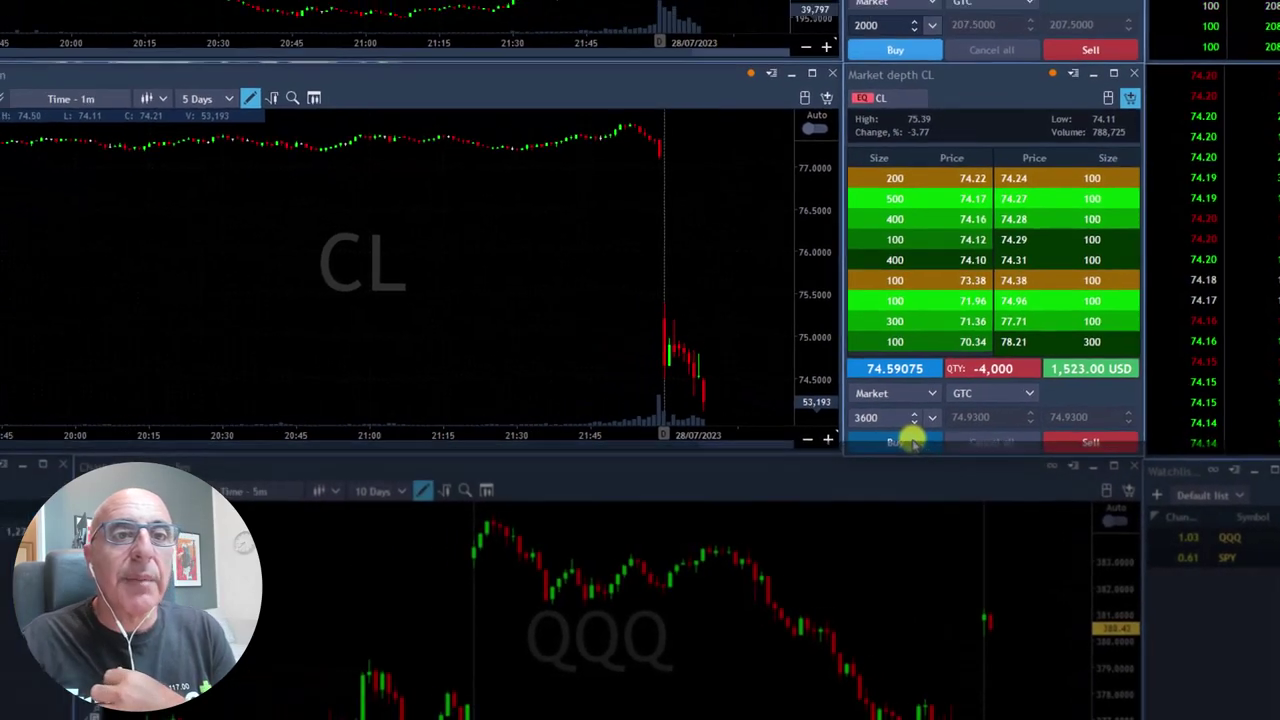
Step: Cover part of the CL short position by buying 3,600 shares at market
{"action": "left_click", "coordinate": [912, 440]}
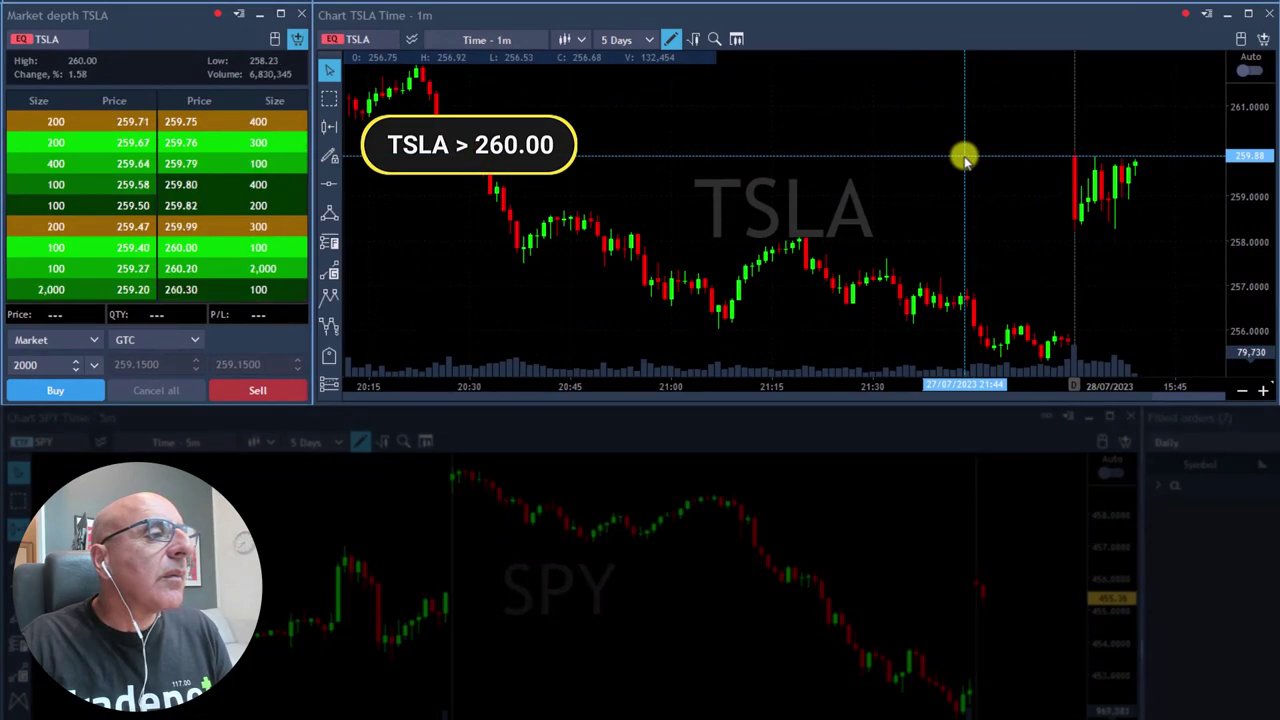
Step: Buy 2,000 TSLA shares at market, and add another 1,800 with the order quantity set to 1800
{"action": "left_click", "coordinate": [55, 390]}
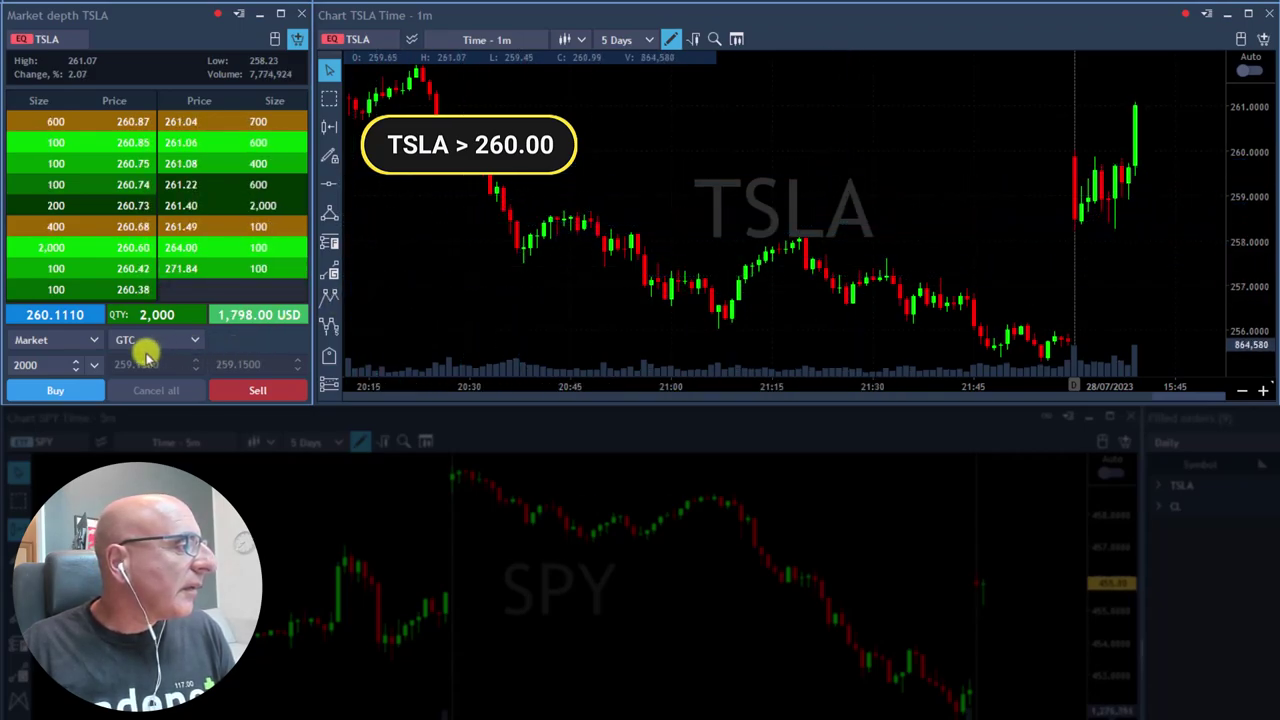
{"action": "double_click", "coordinate": [77, 371]}
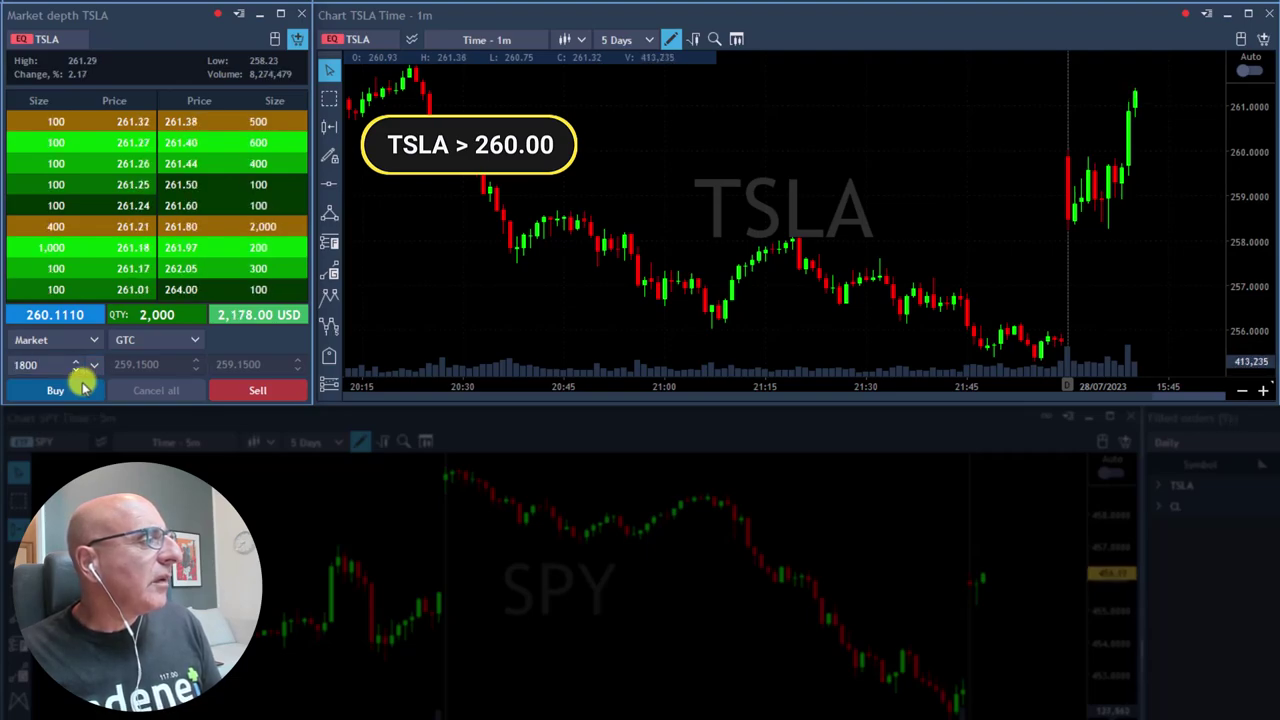
{"action": "left_click", "coordinate": [83, 388]}
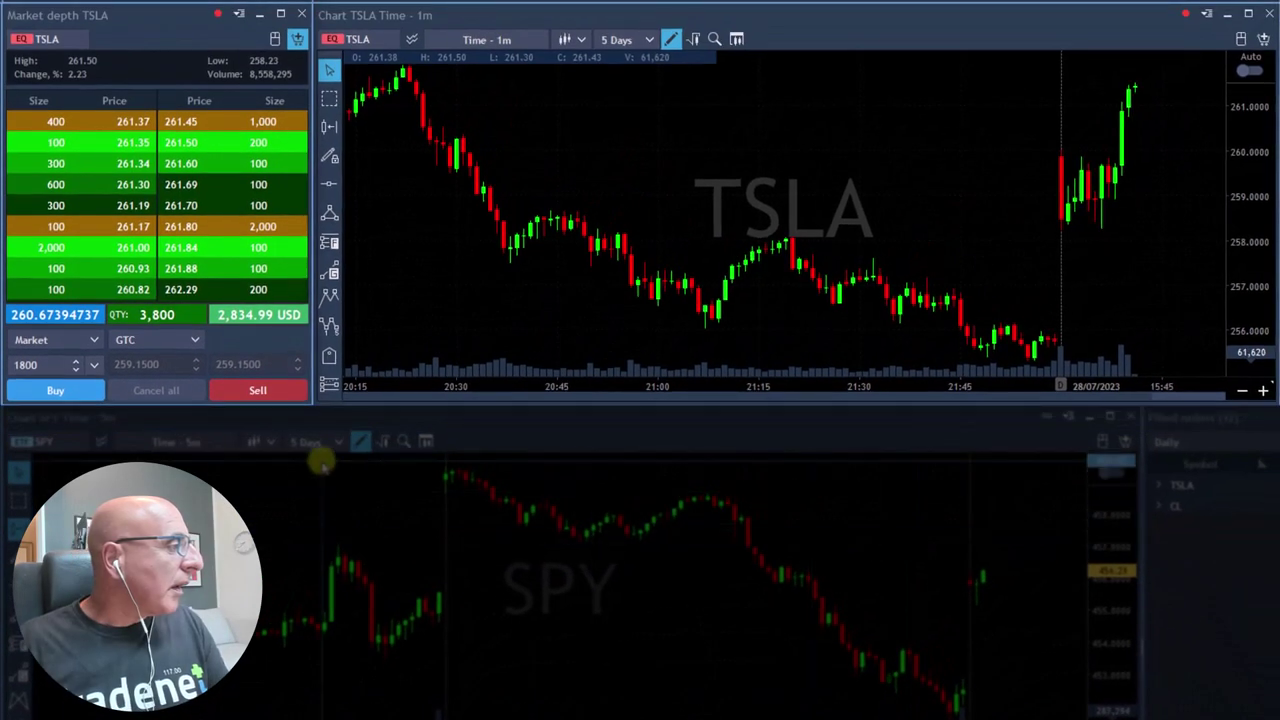
Step: Set the TSLA order quantity to 3600 and sell that many shares of the long position at market
{"action": "double_click", "coordinate": [57, 366]}
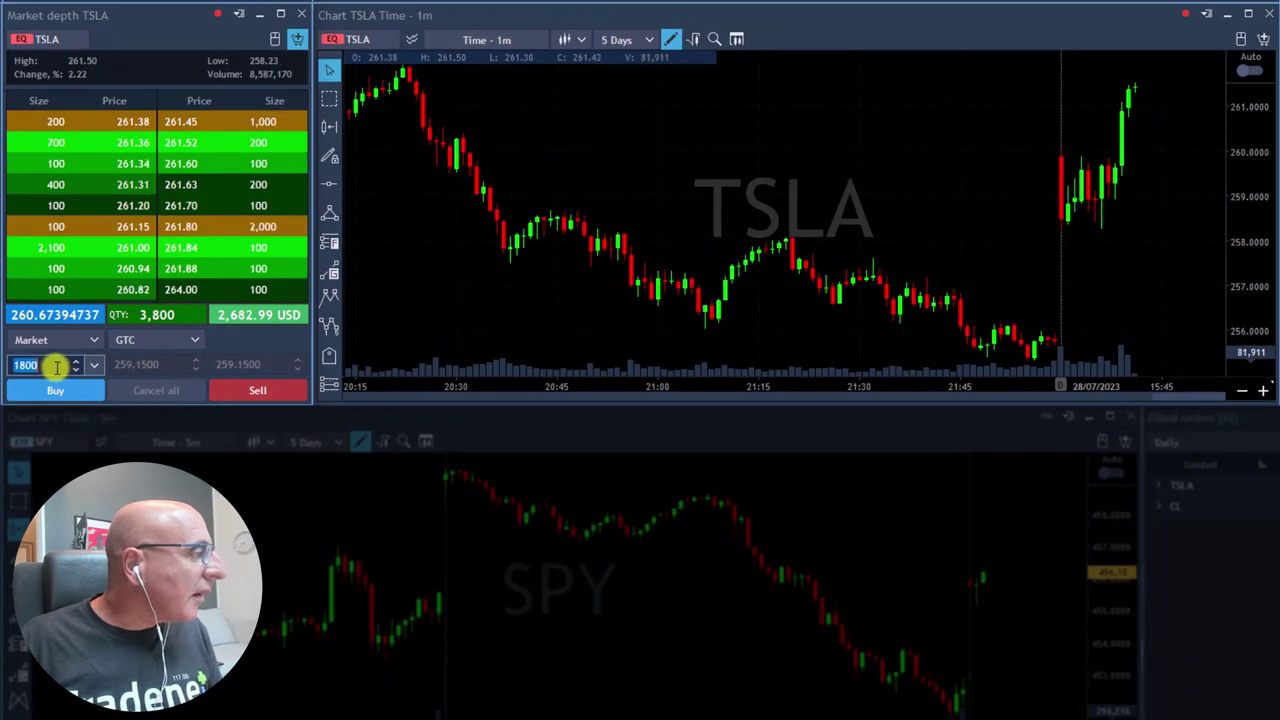
{"action": "type", "text": "3"}
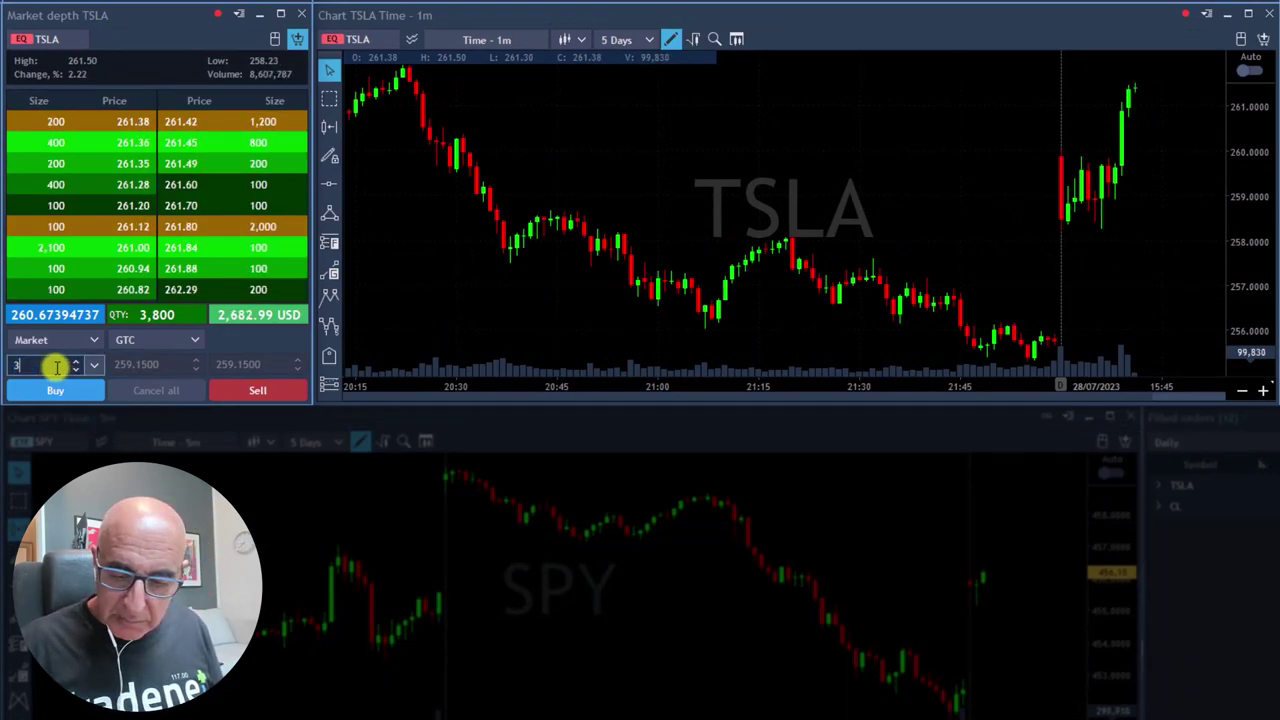
{"action": "type", "text": "600"}
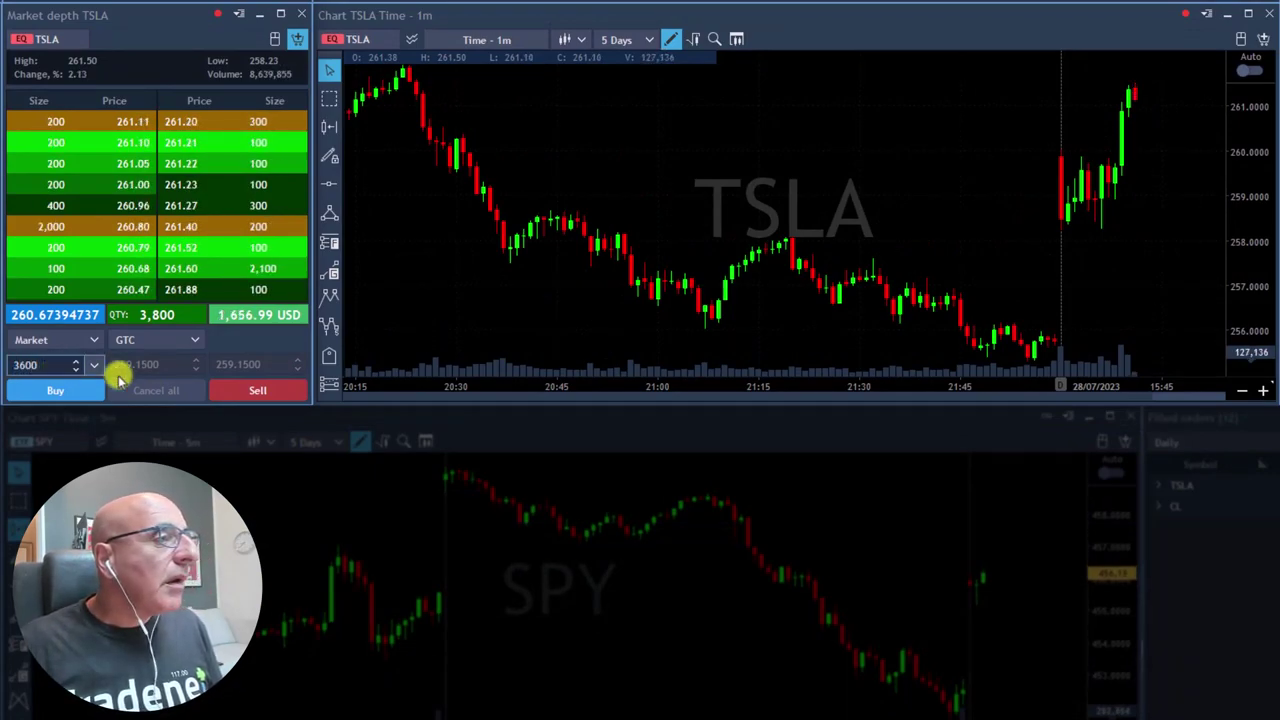
{"action": "left_click", "coordinate": [237, 390]}
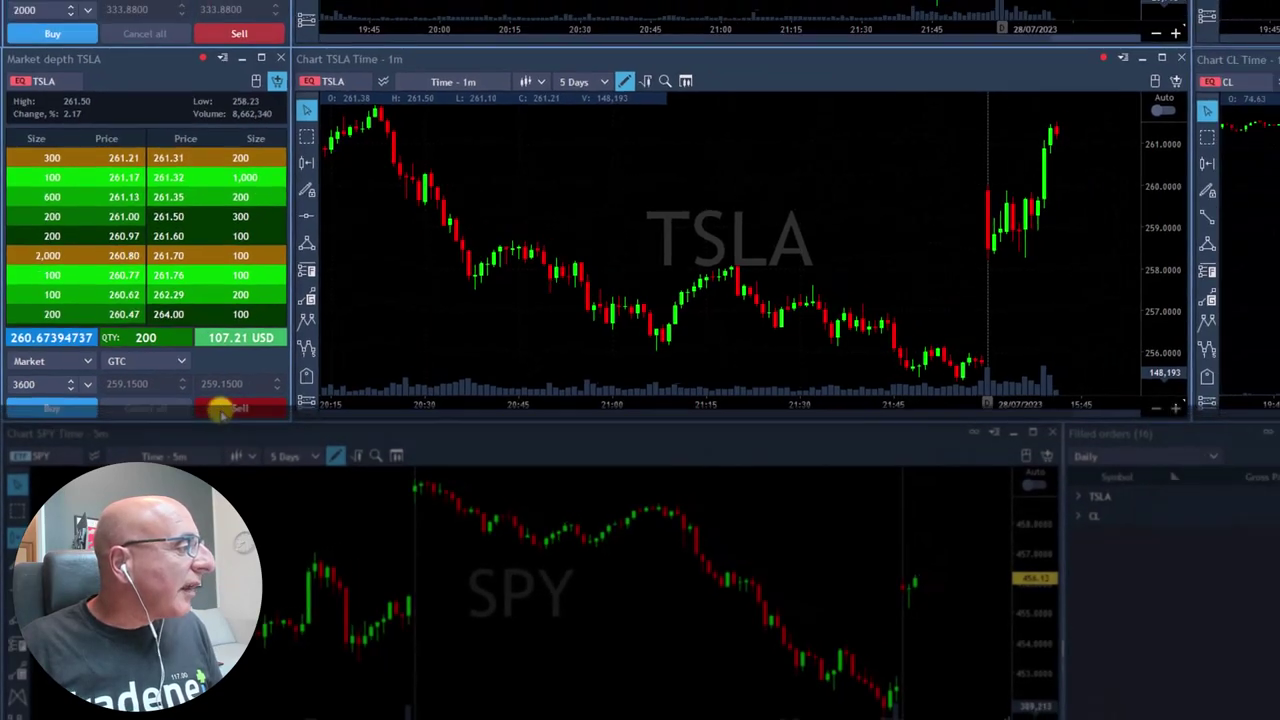
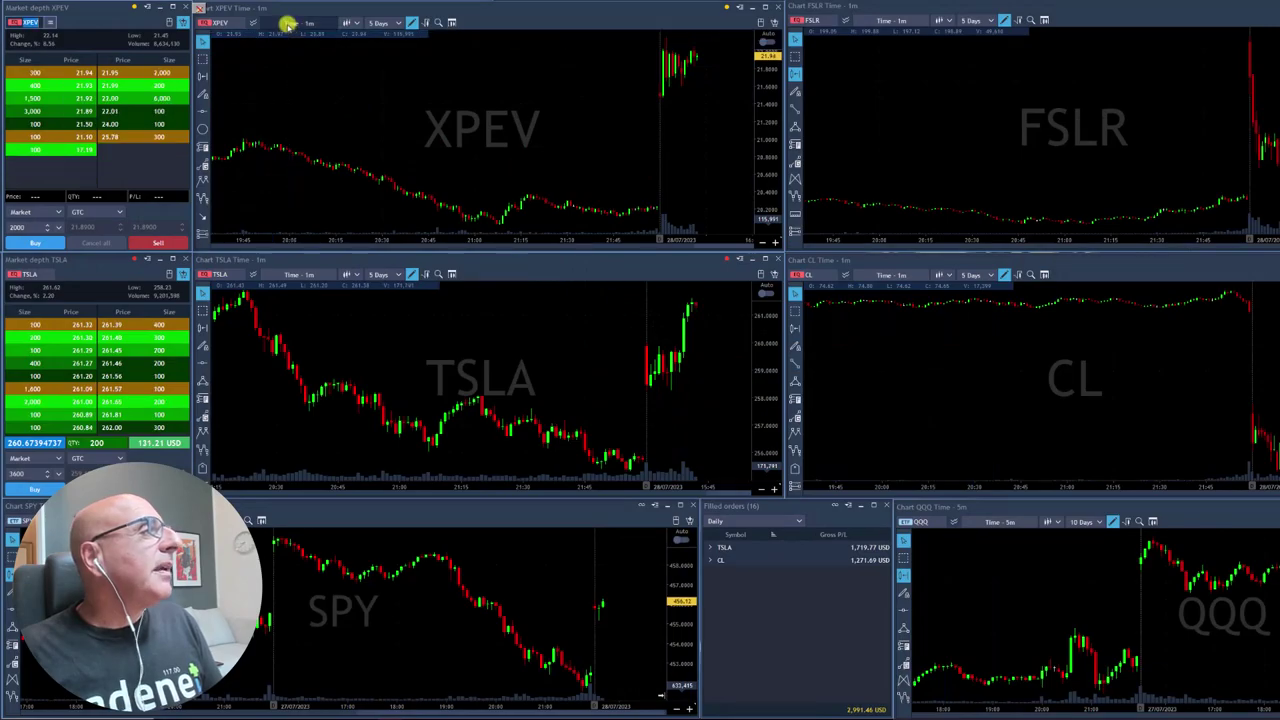
Step: Review XPEV's price action on the 1D chart and return to the 1m timeframe
{"action": "left_click", "coordinate": [290, 23]}
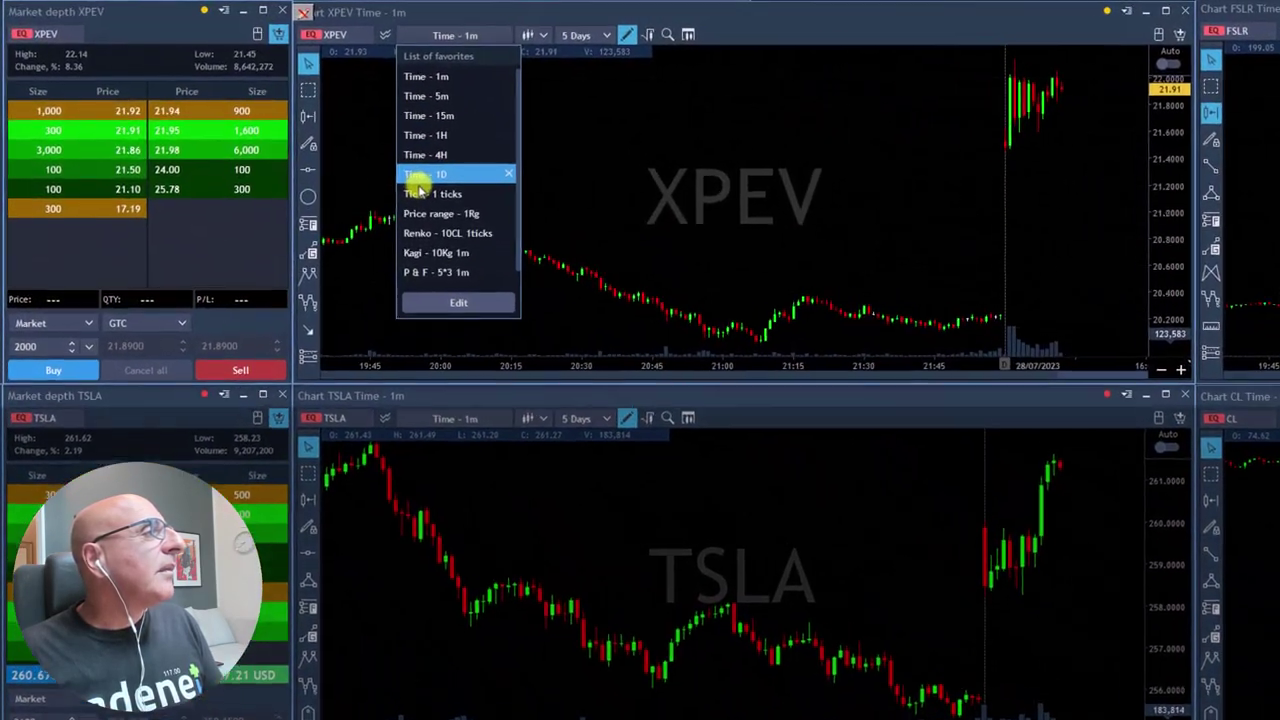
{"action": "left_click", "coordinate": [421, 178]}
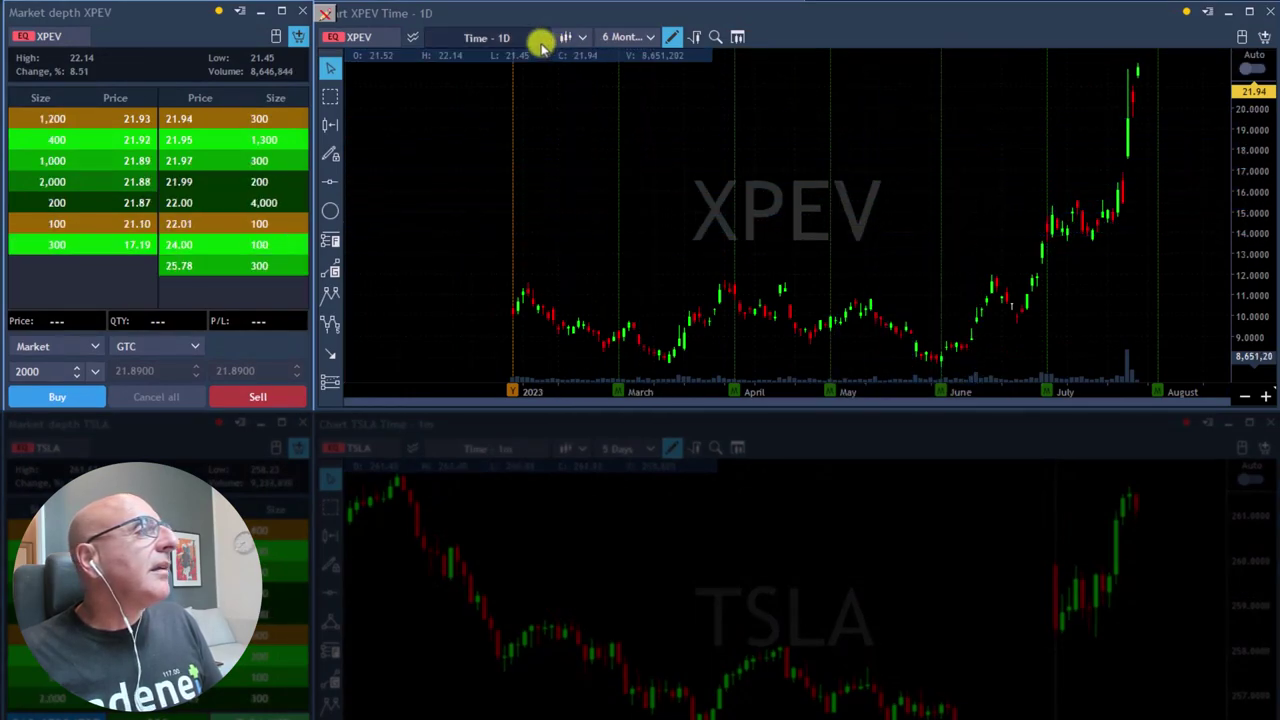
{"action": "left_click", "coordinate": [520, 37]}
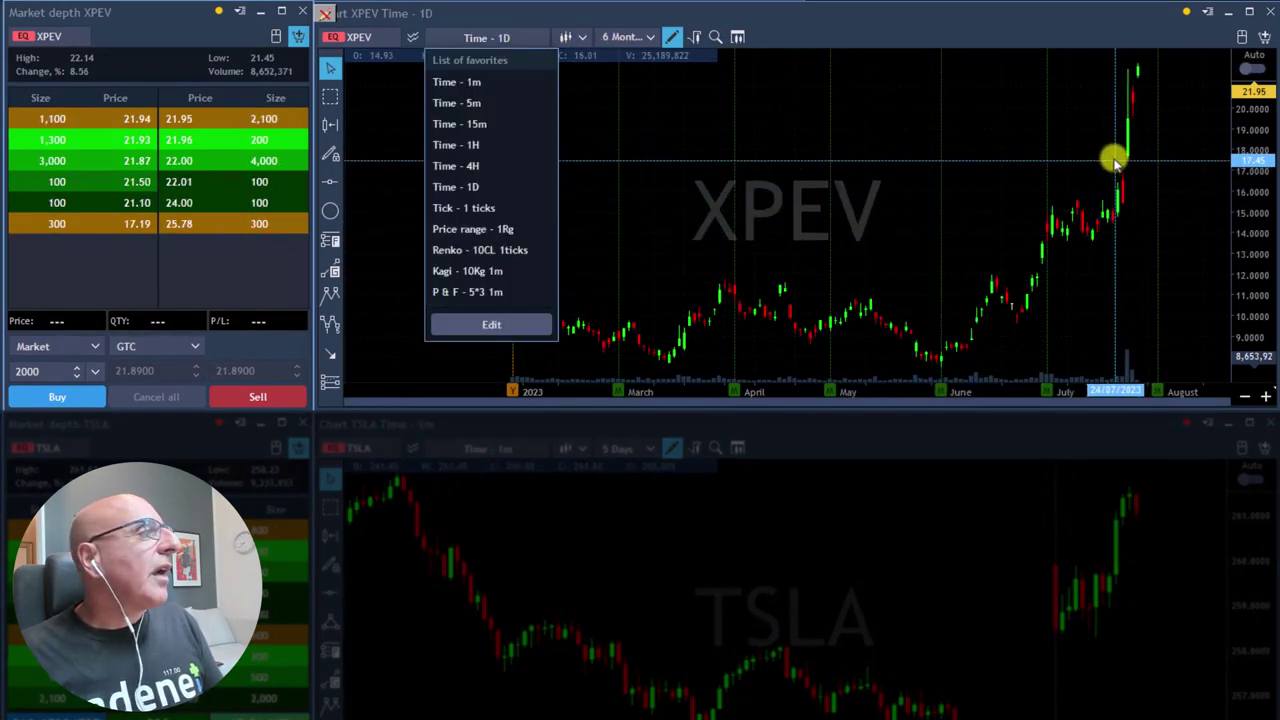
{"action": "left_click", "coordinate": [482, 84]}
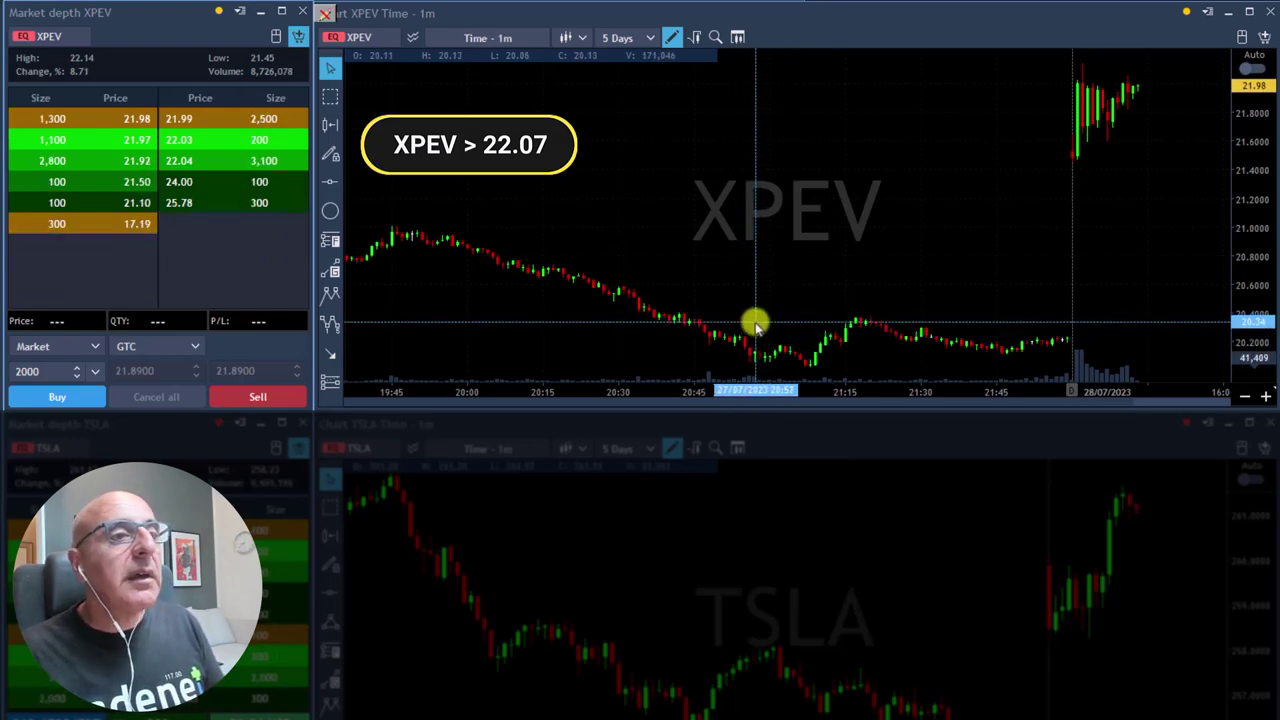
Step: Set the XPEV market order quantity to 4000
{"action": "left_click", "coordinate": [95, 371]}
{"action": "left_click", "coordinate": [92, 433]}
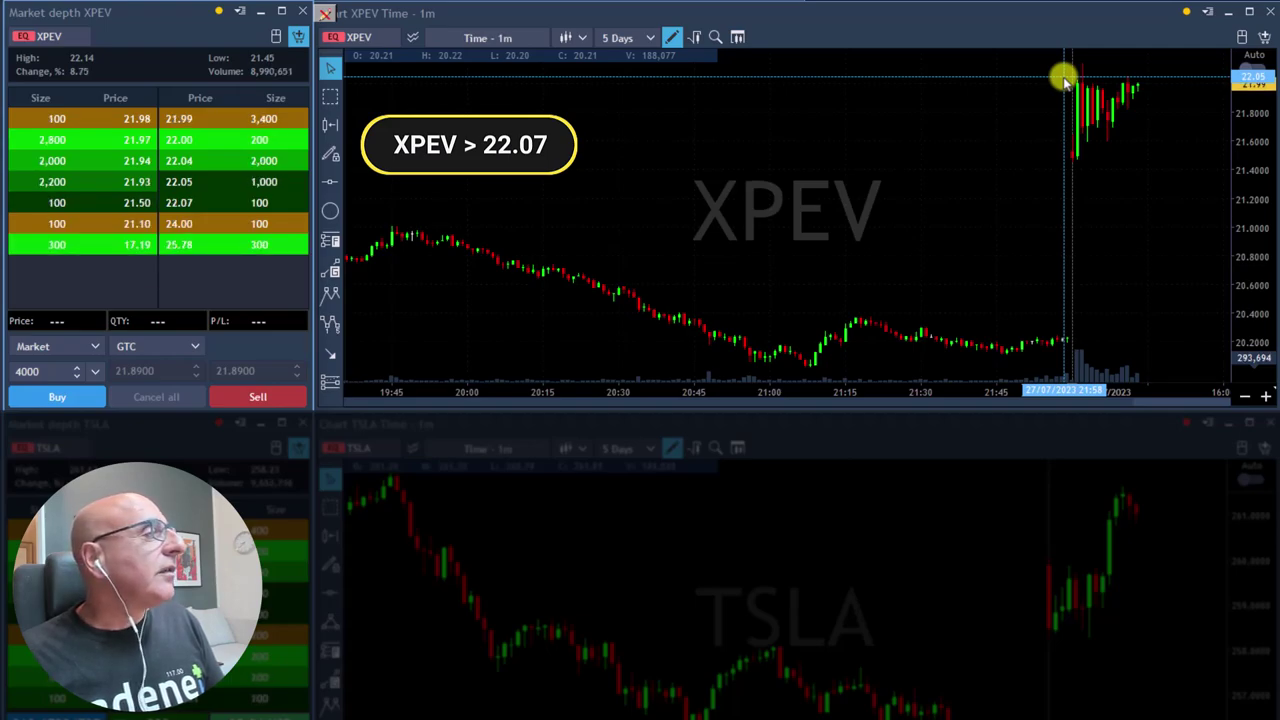
Step: Recheck XPEV on the 1D chart and, back on the 1m timeframe, buy 4,000 shares at market
{"action": "left_click", "coordinate": [503, 40]}
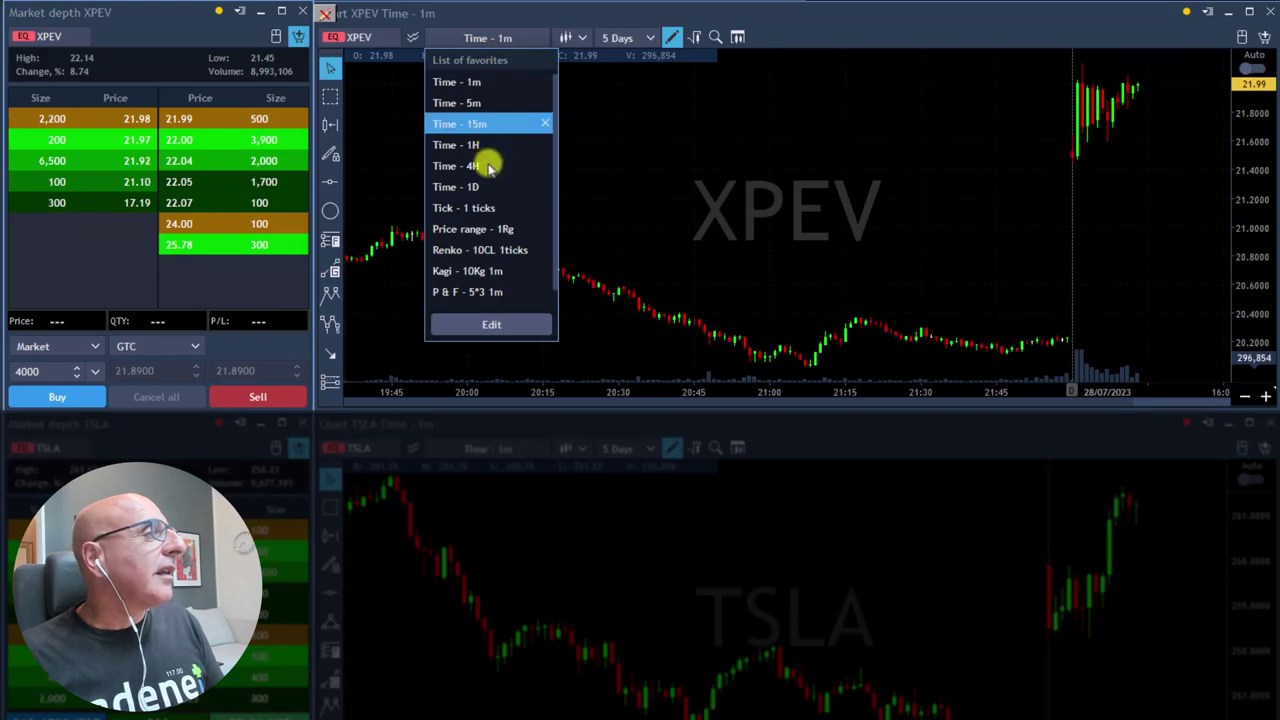
{"action": "left_click", "coordinate": [484, 187]}
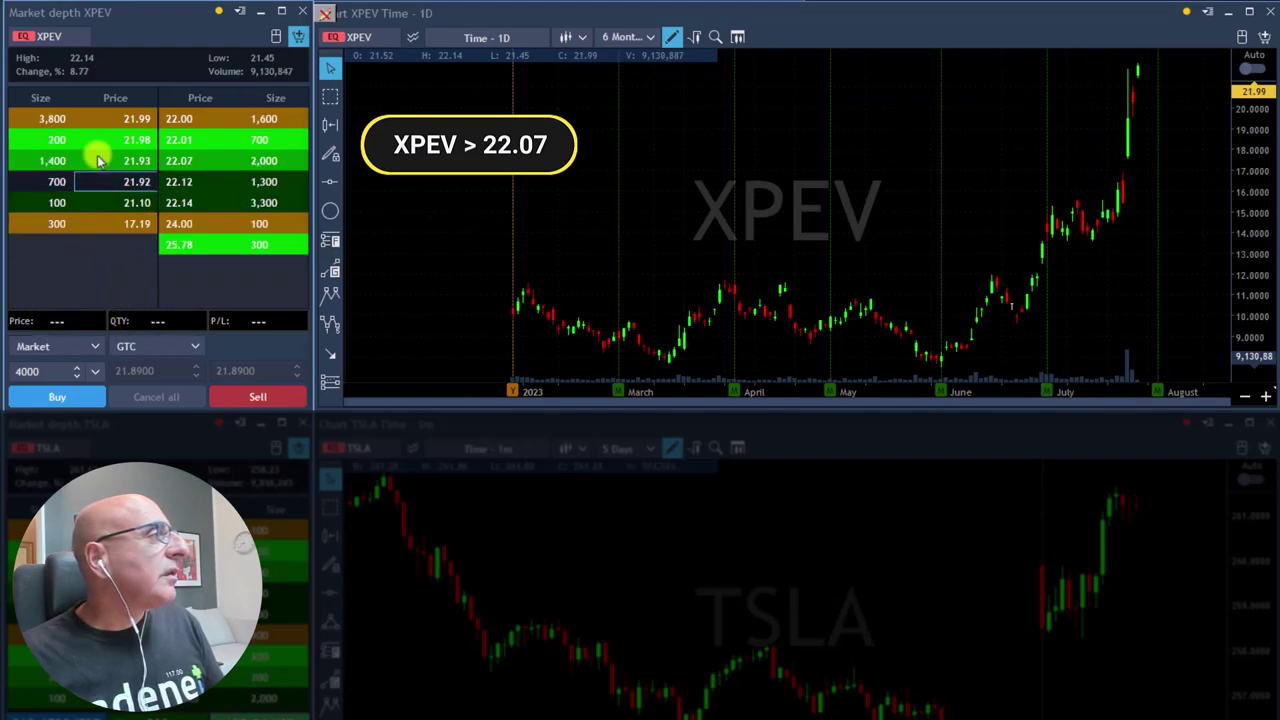
{"action": "left_click", "coordinate": [473, 36]}
{"action": "left_click", "coordinate": [471, 81]}
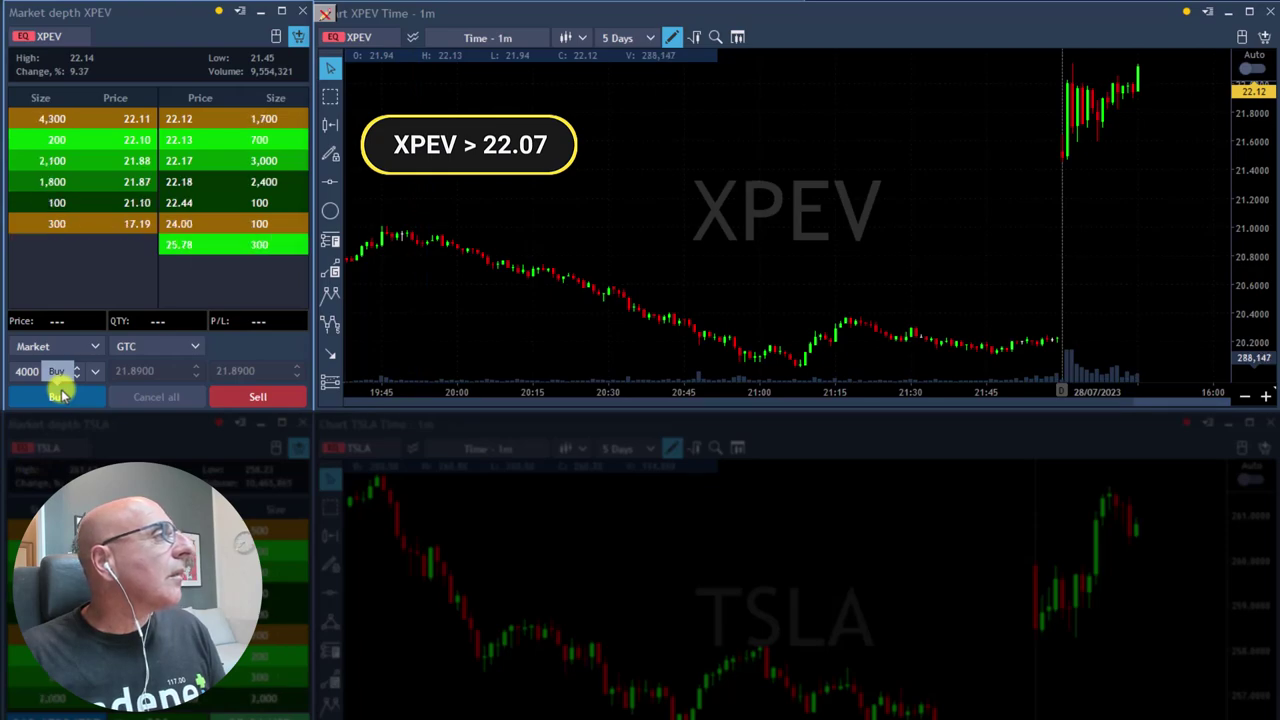
{"action": "left_click", "coordinate": [61, 396]}
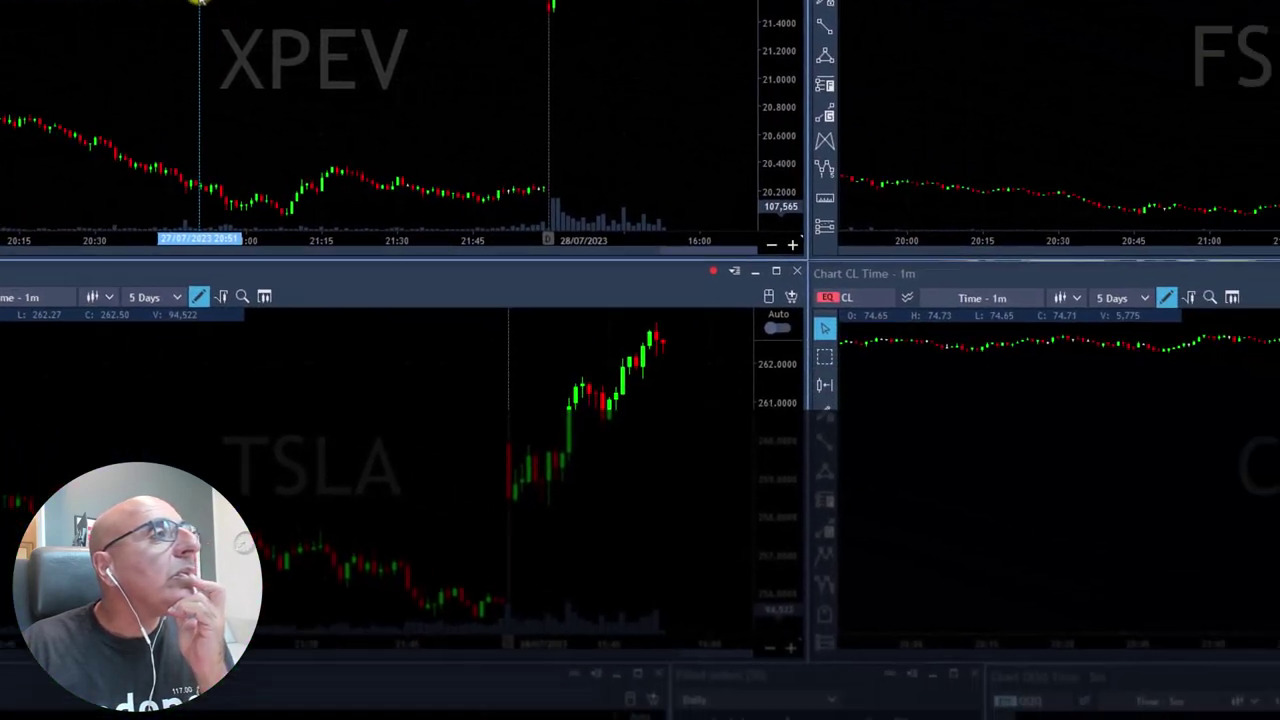
Step: Set the CL order quantity to 2000 and sell that many more shares short at market
{"action": "left_click", "coordinate": [1058, 369]}
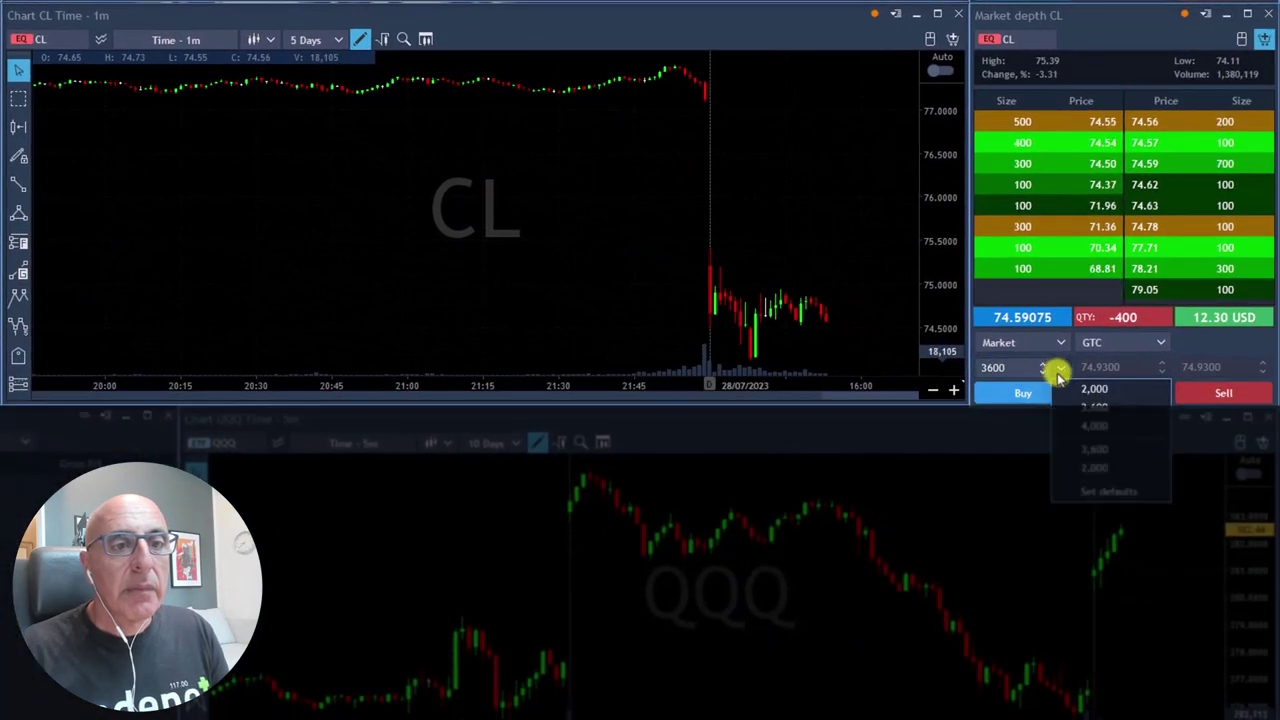
{"action": "left_click", "coordinate": [1063, 390]}
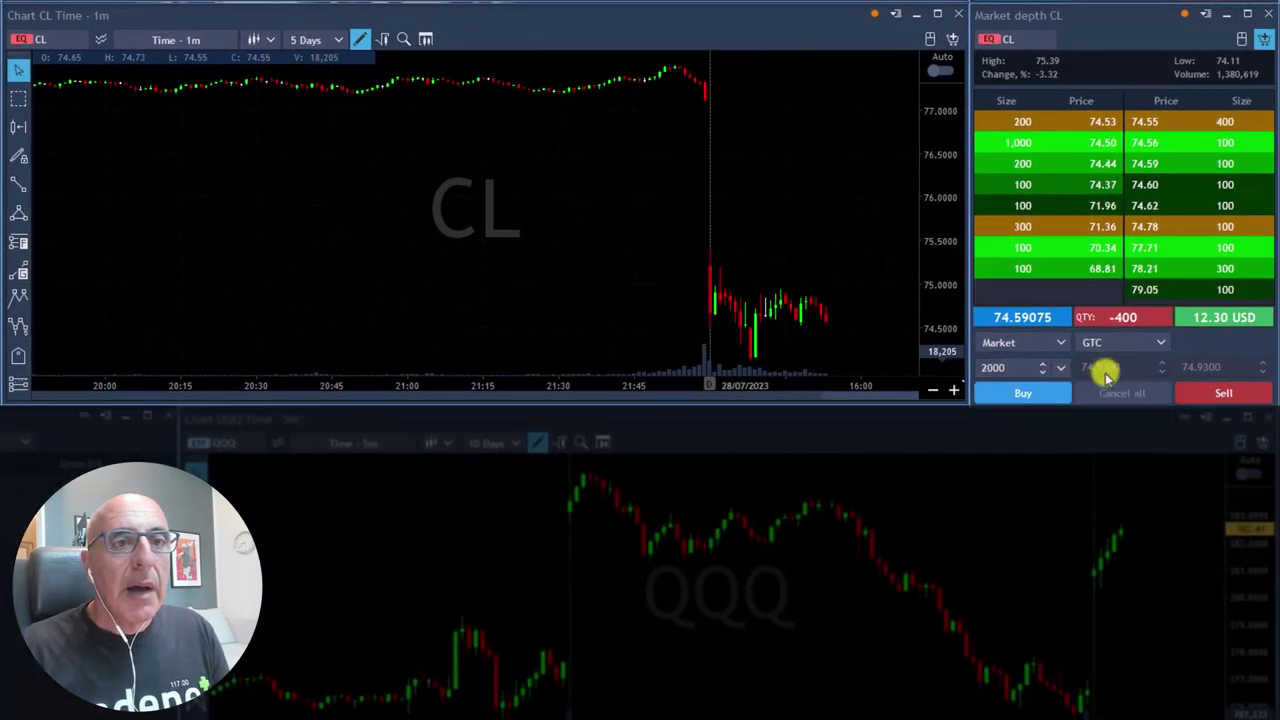
{"action": "left_click", "coordinate": [1213, 393]}
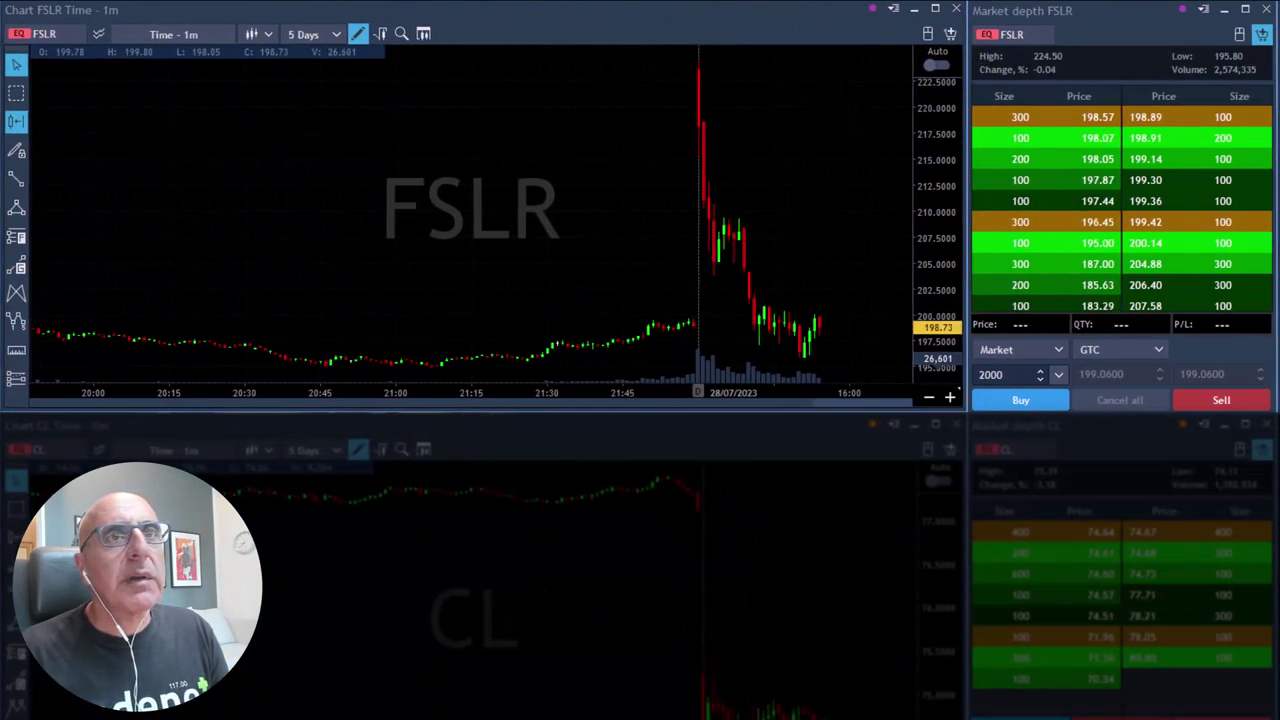
Step: Load NVDA in place of FSLR in the market depth and its linked chart
{"action": "left_click", "coordinate": [1020, 34]}
{"action": "type", "text": "NVDA"}
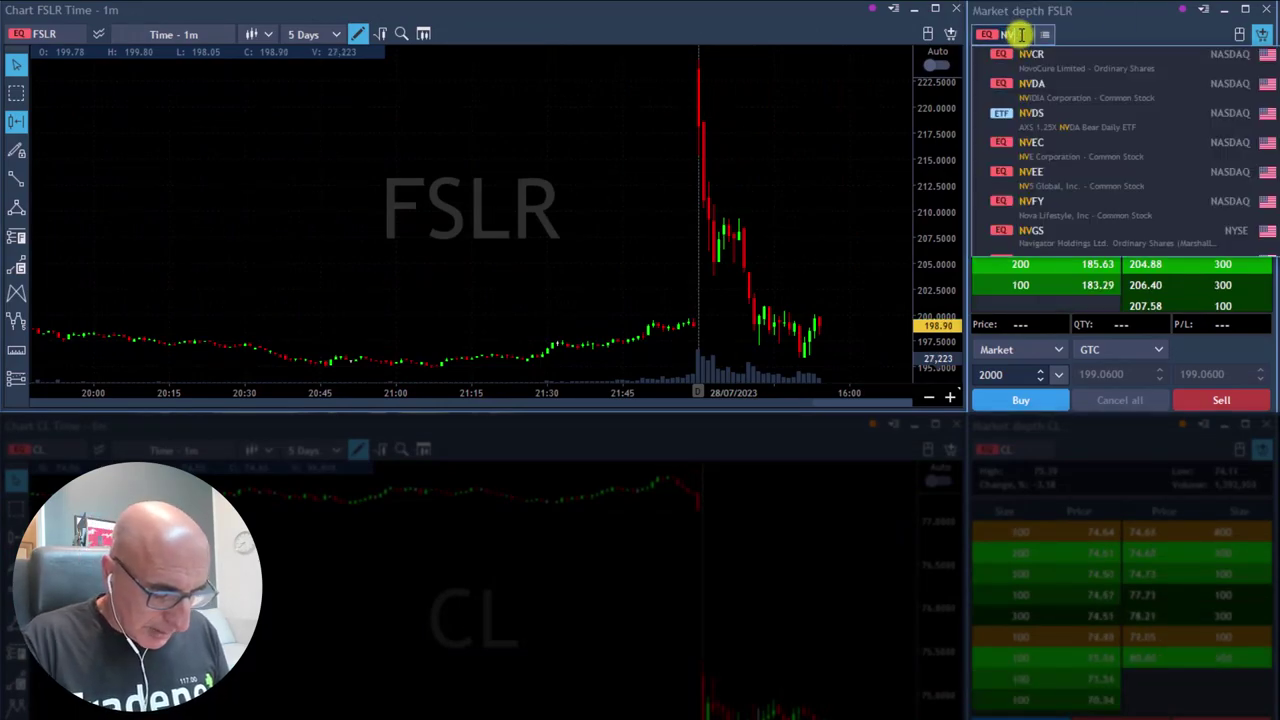
{"action": "key", "text": "Return"}
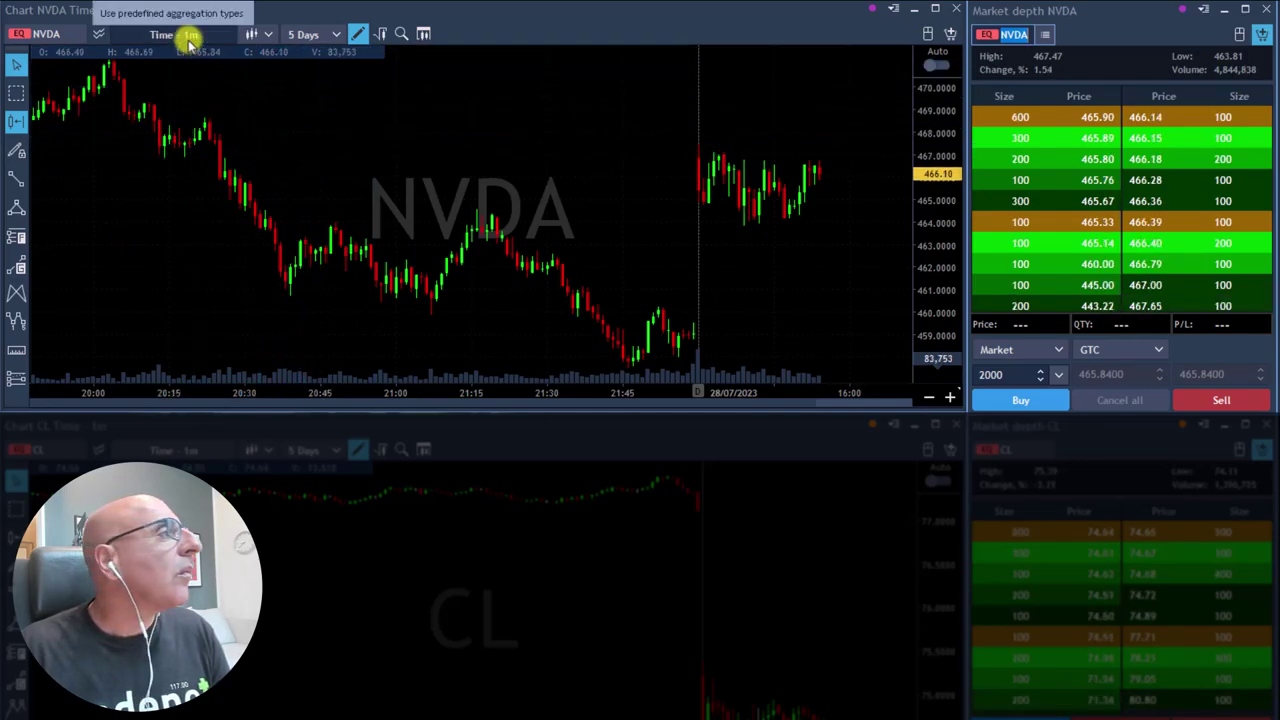
Step: Review NVDA's price action on the 1D chart and return to the 1m timeframe
{"action": "left_click", "coordinate": [187, 37]}
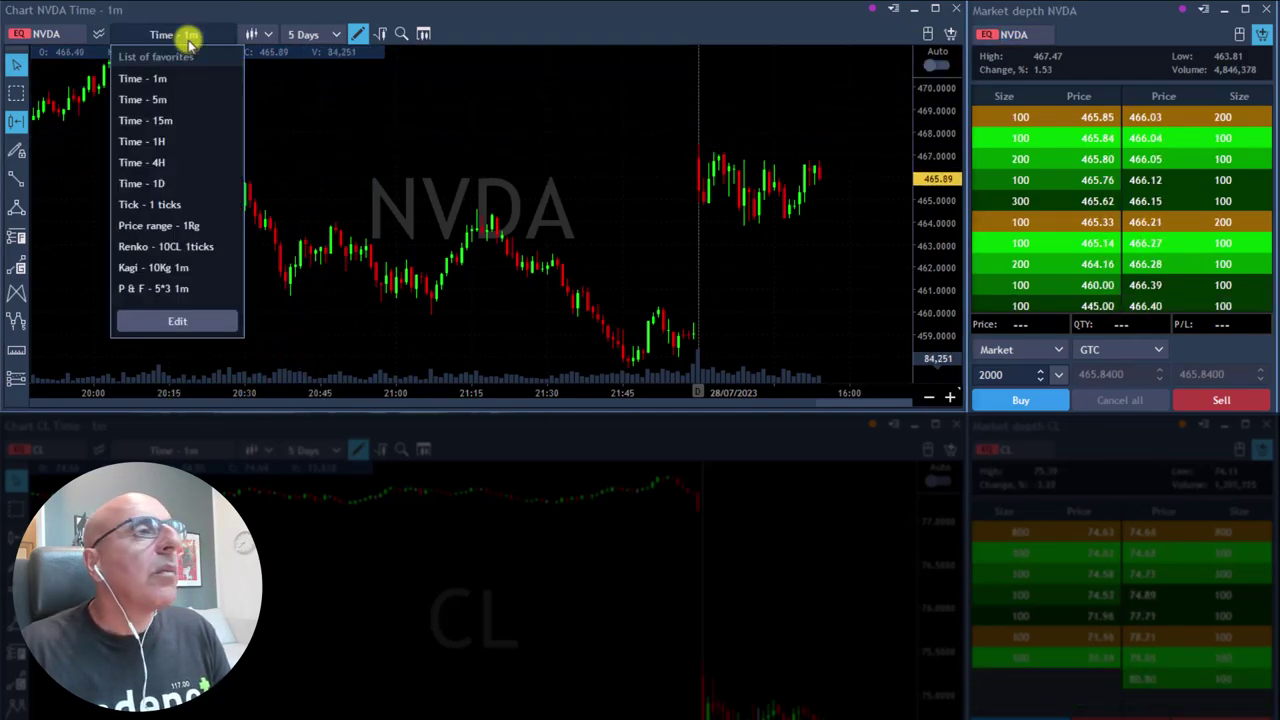
{"action": "left_click", "coordinate": [170, 184]}
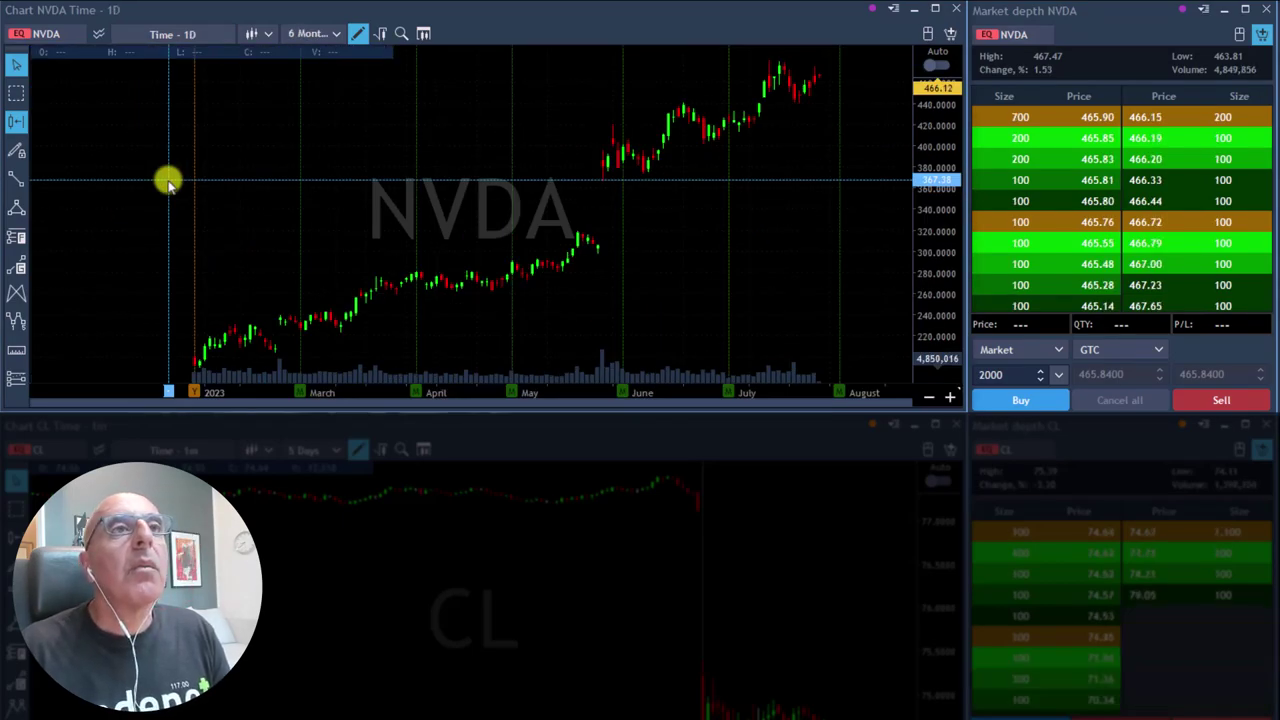
{"action": "left_click", "coordinate": [180, 34]}
{"action": "left_click", "coordinate": [174, 80]}
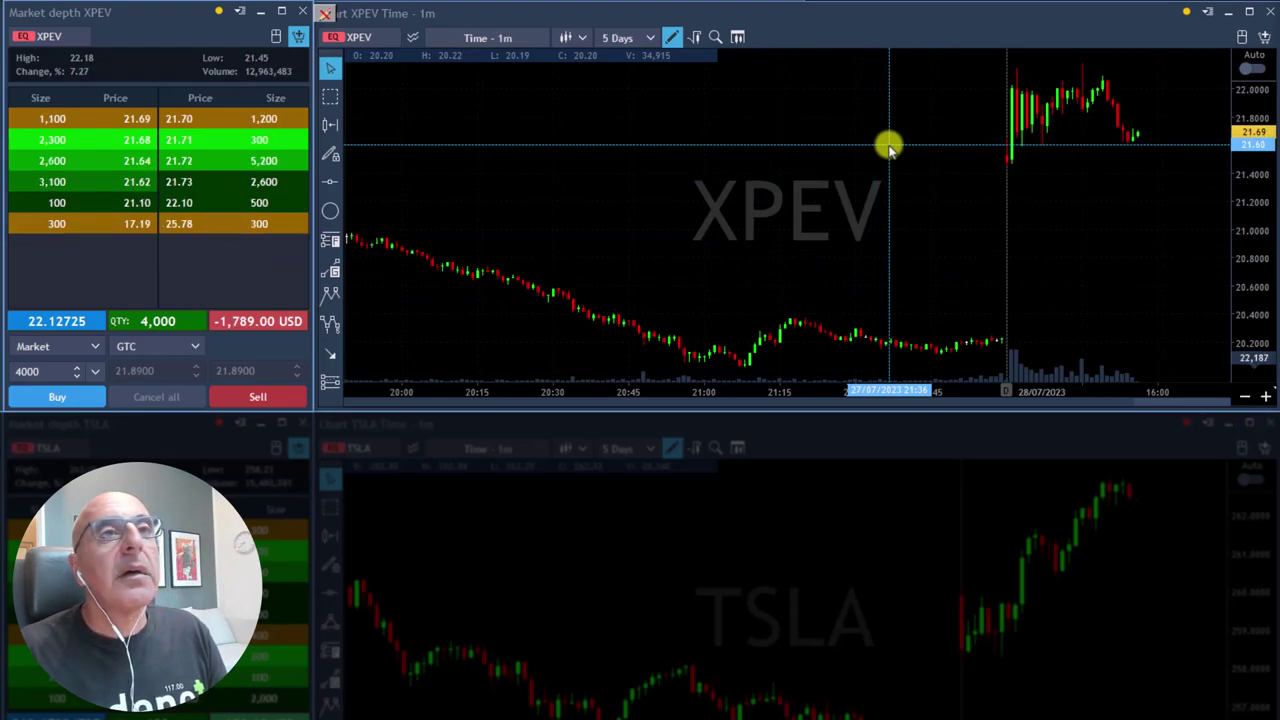
Step: Load BA in place of TSLA in the 1m chart and its linked market depth
{"action": "scroll", "coordinate": [889, 147], "scroll_direction": "down", "scroll_amount": 3}
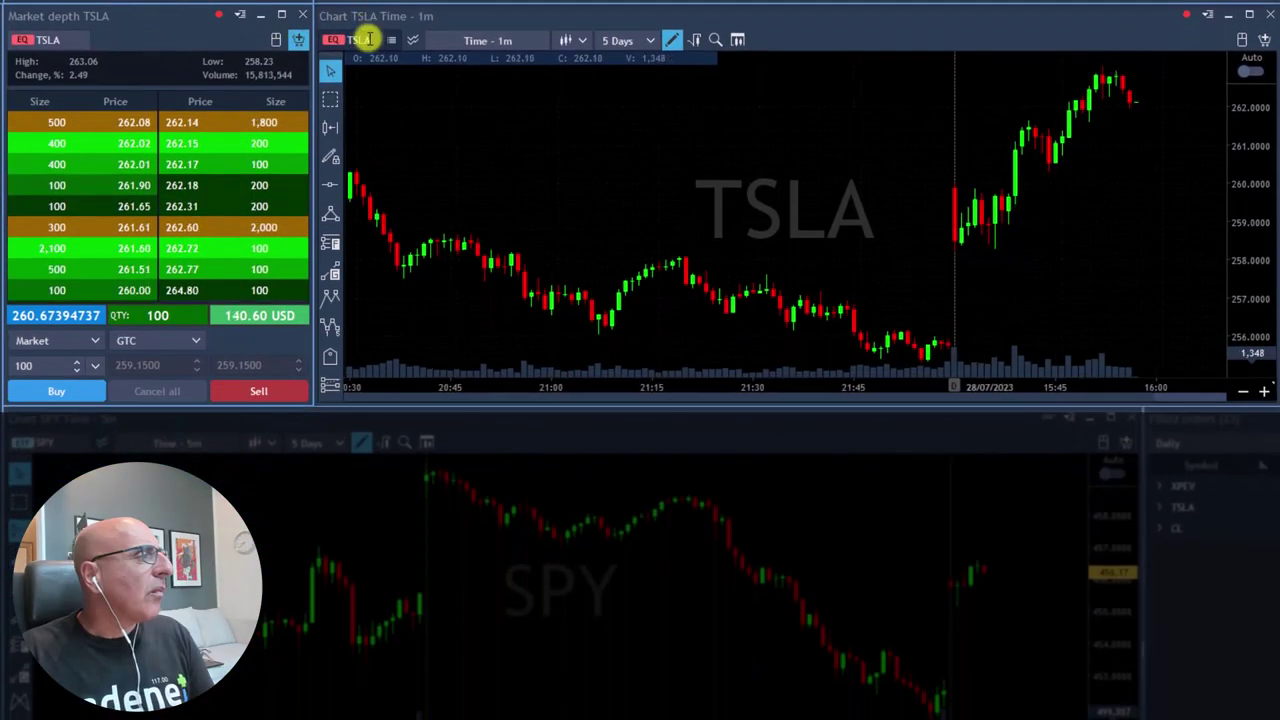
{"action": "left_click", "coordinate": [366, 40]}
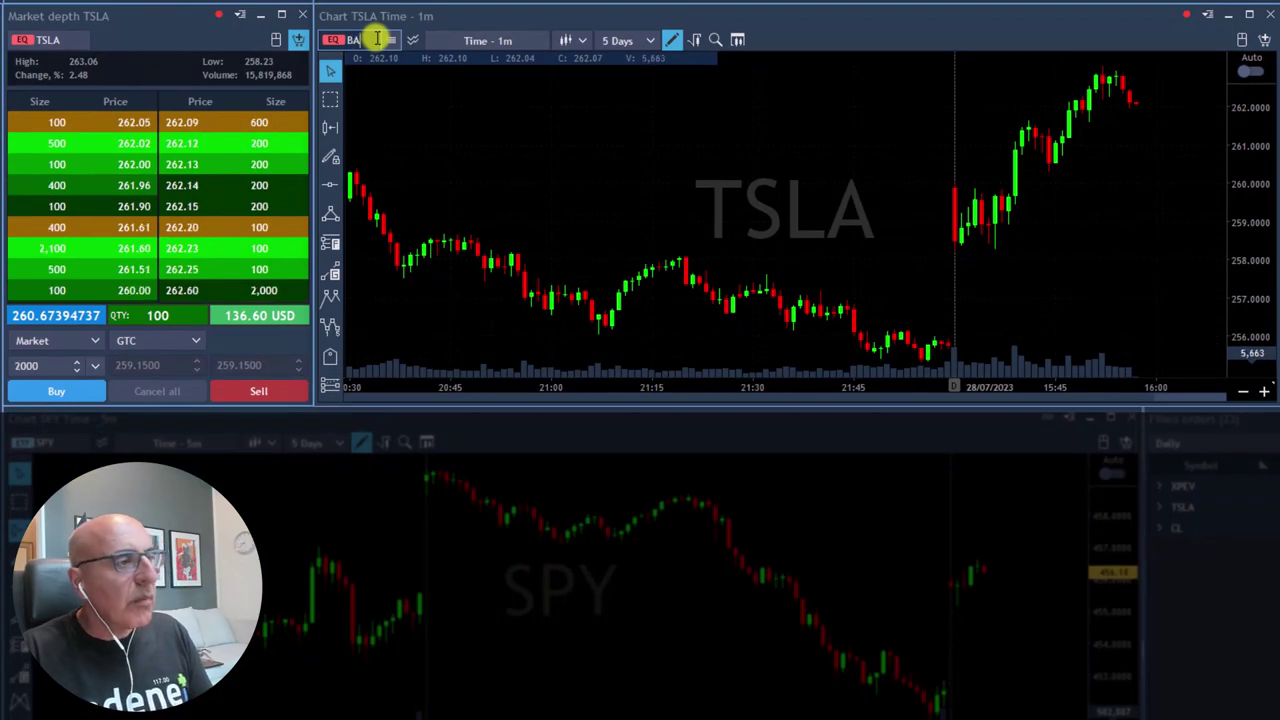
{"action": "type", "text": "BA"}
{"action": "key", "text": "Return"}
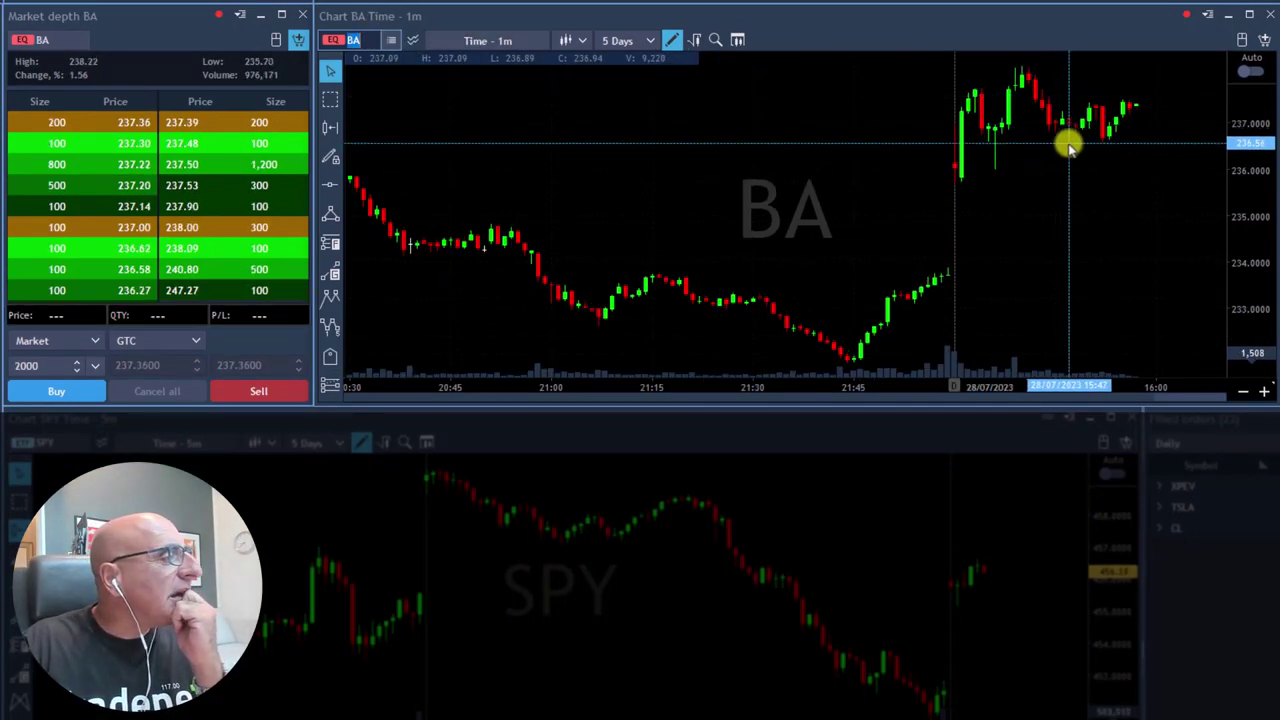
Step: Review BA's price action on the 1D chart and, back on the 1m timeframe, buy 2,000 shares at market
{"action": "left_click", "coordinate": [518, 42]}
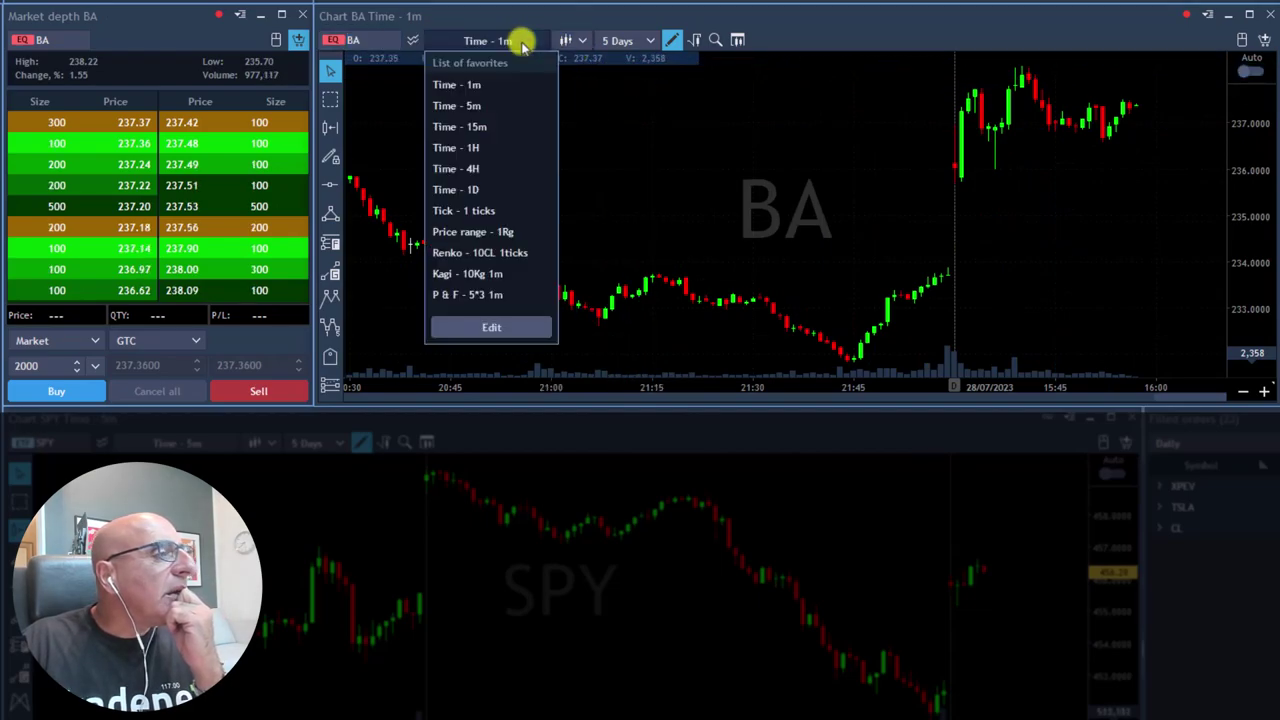
{"action": "left_click", "coordinate": [548, 189]}
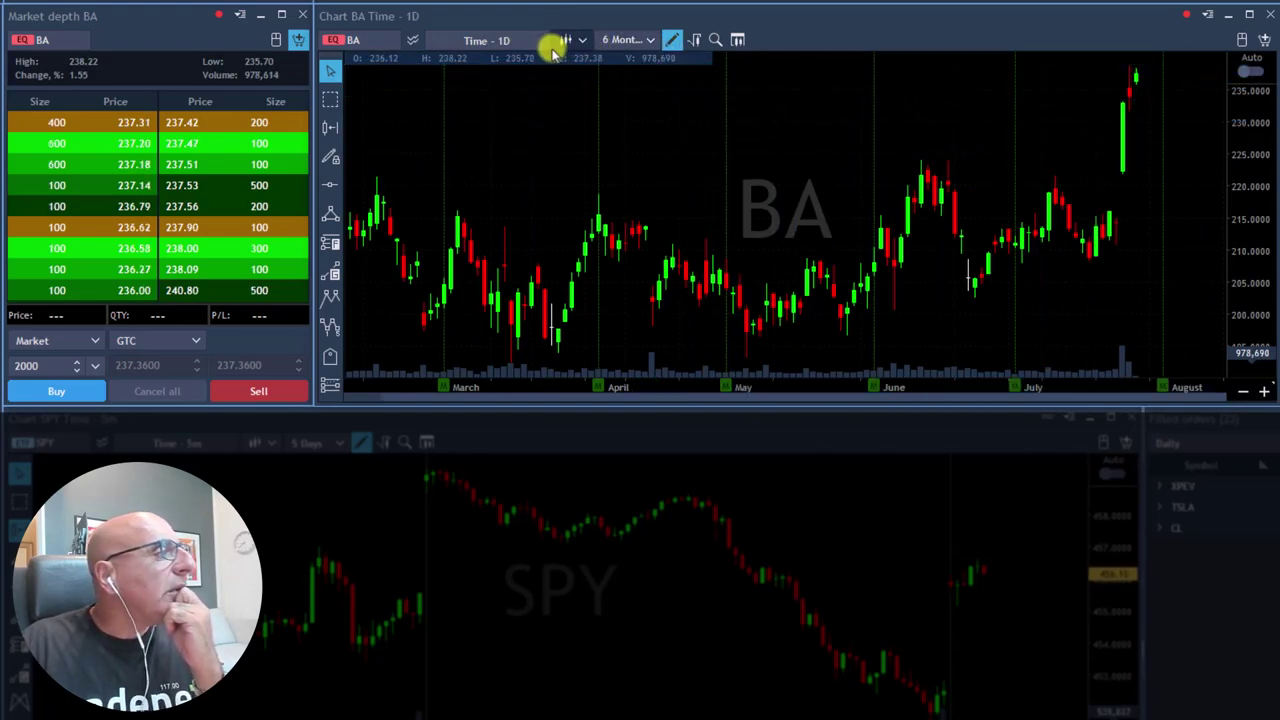
{"action": "left_click", "coordinate": [489, 41]}
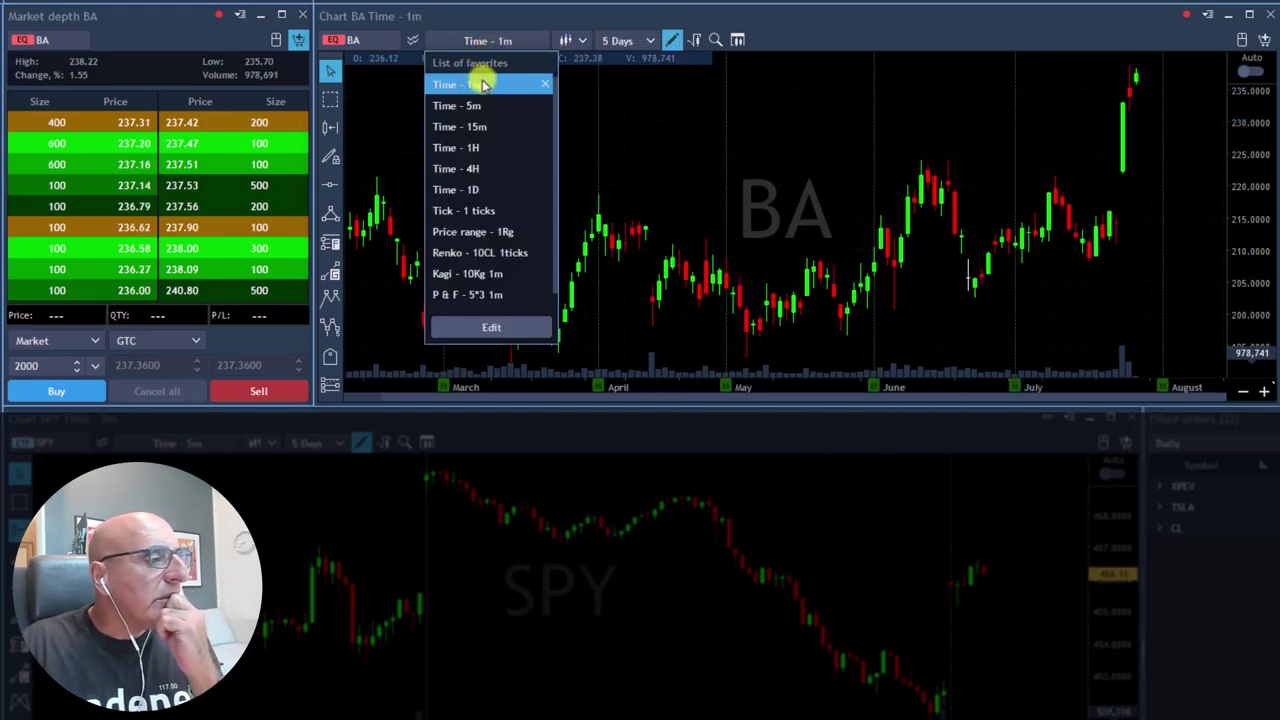
{"action": "left_click", "coordinate": [483, 85]}
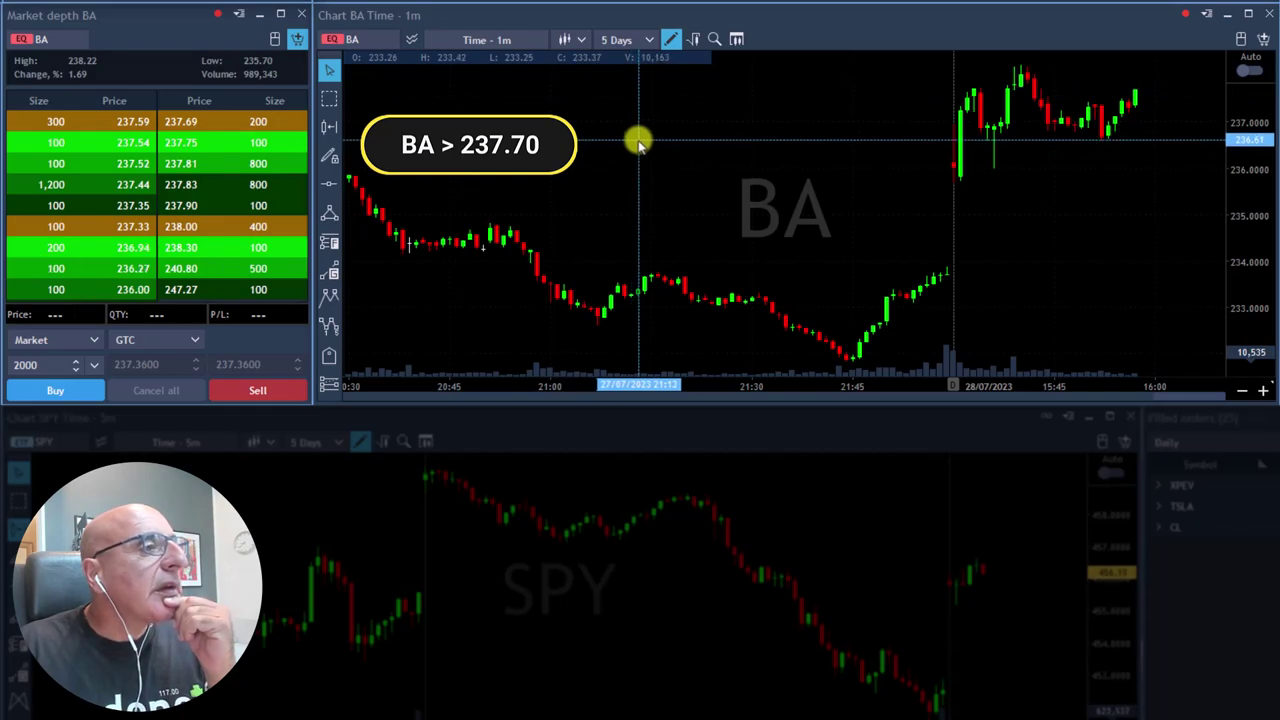
{"action": "left_click", "coordinate": [93, 388]}
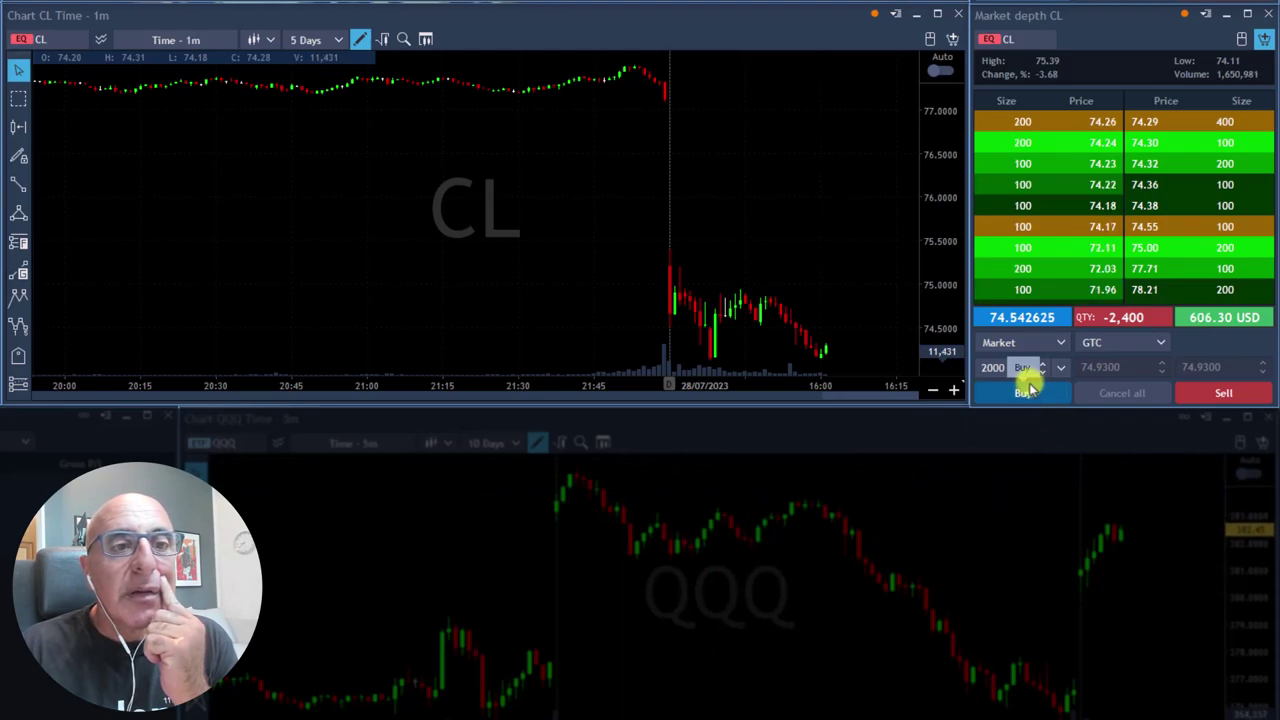
Step: Set the CL order quantity to 2200 and buy back that part of the short position at market
{"action": "left_click", "coordinate": [1042, 363]}
{"action": "left_click", "coordinate": [1042, 363]}
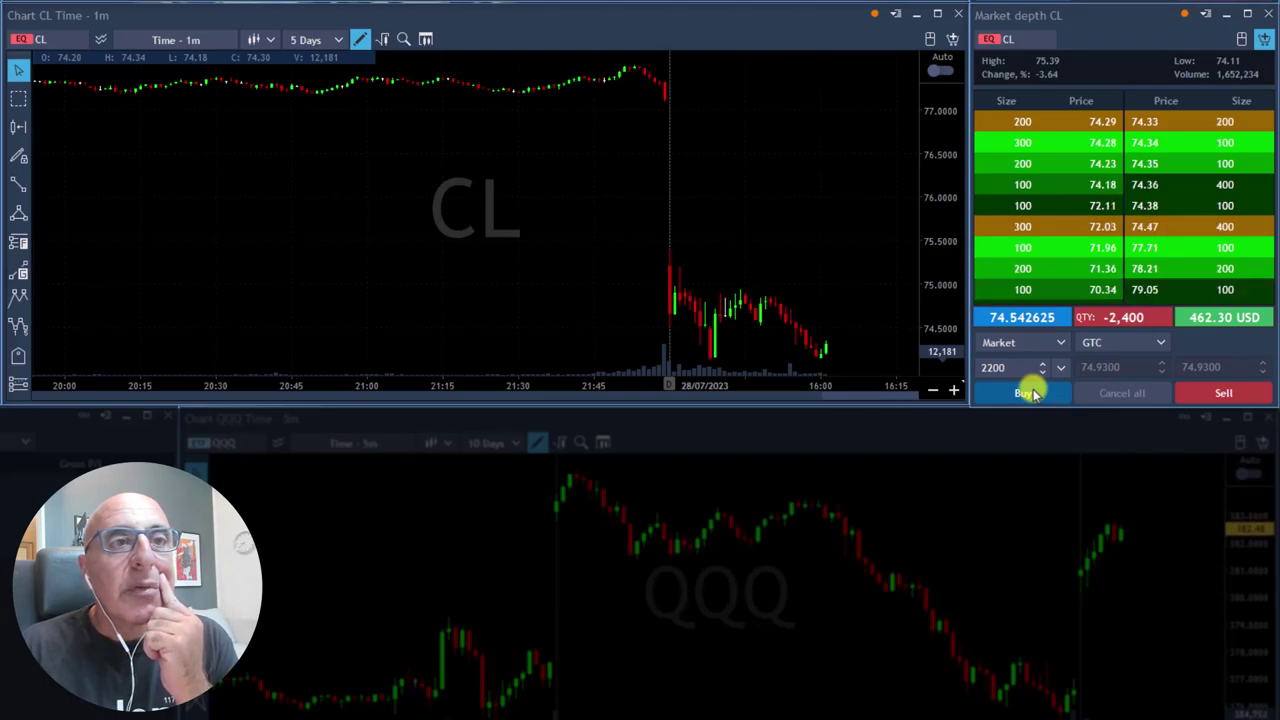
{"action": "left_click", "coordinate": [1030, 392]}
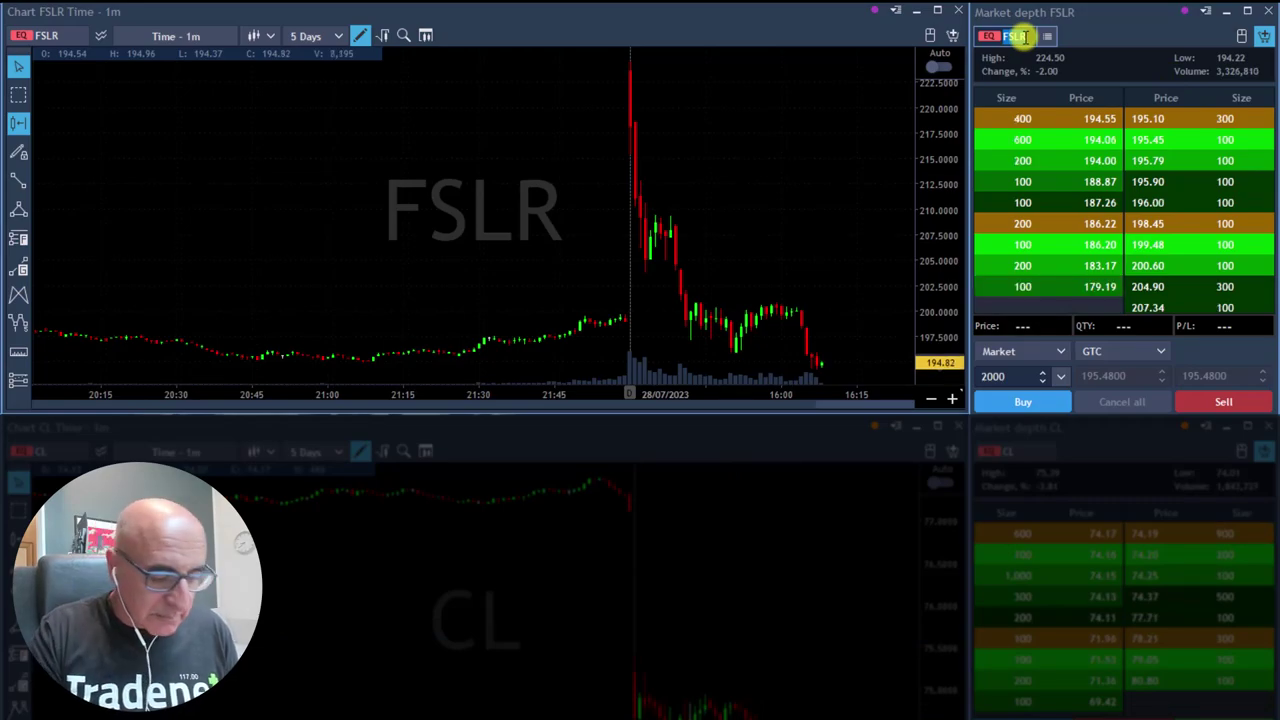
Step: Load TTD in place of FSLR in the market depth and its linked chart, and replace it with JNPR
{"action": "type", "text": "TTD"}
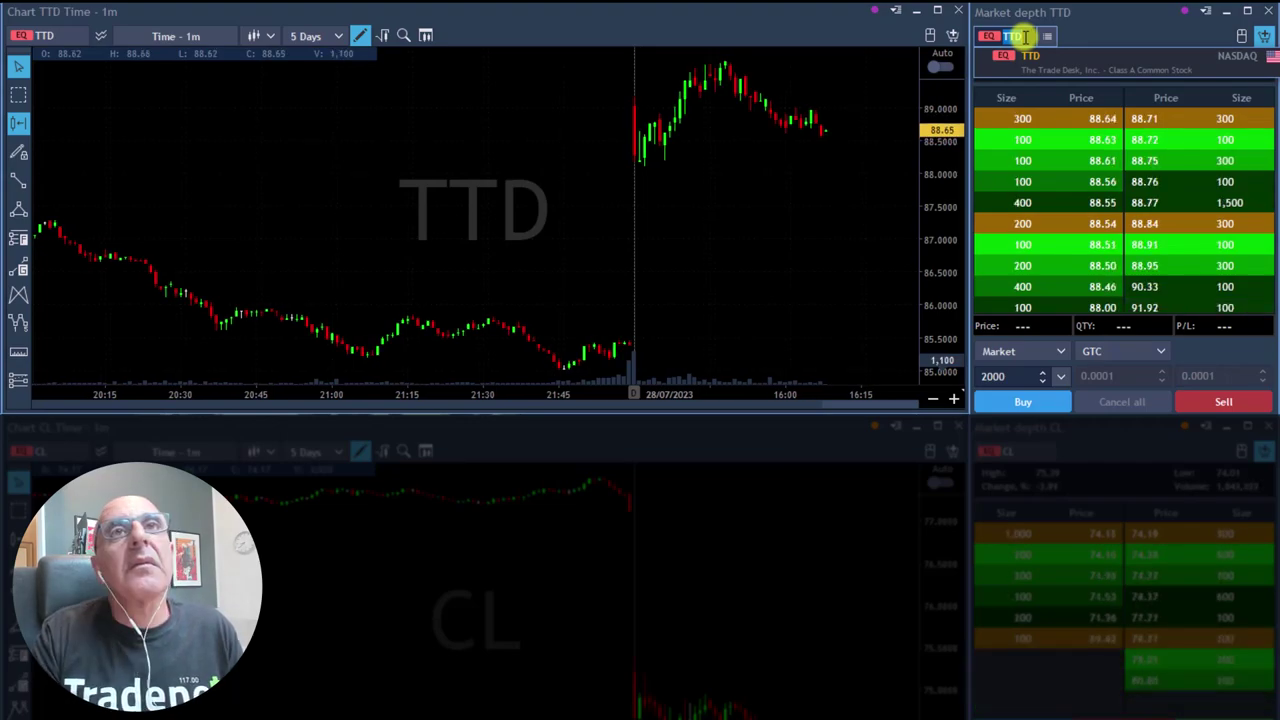
{"action": "type", "text": "PR"}
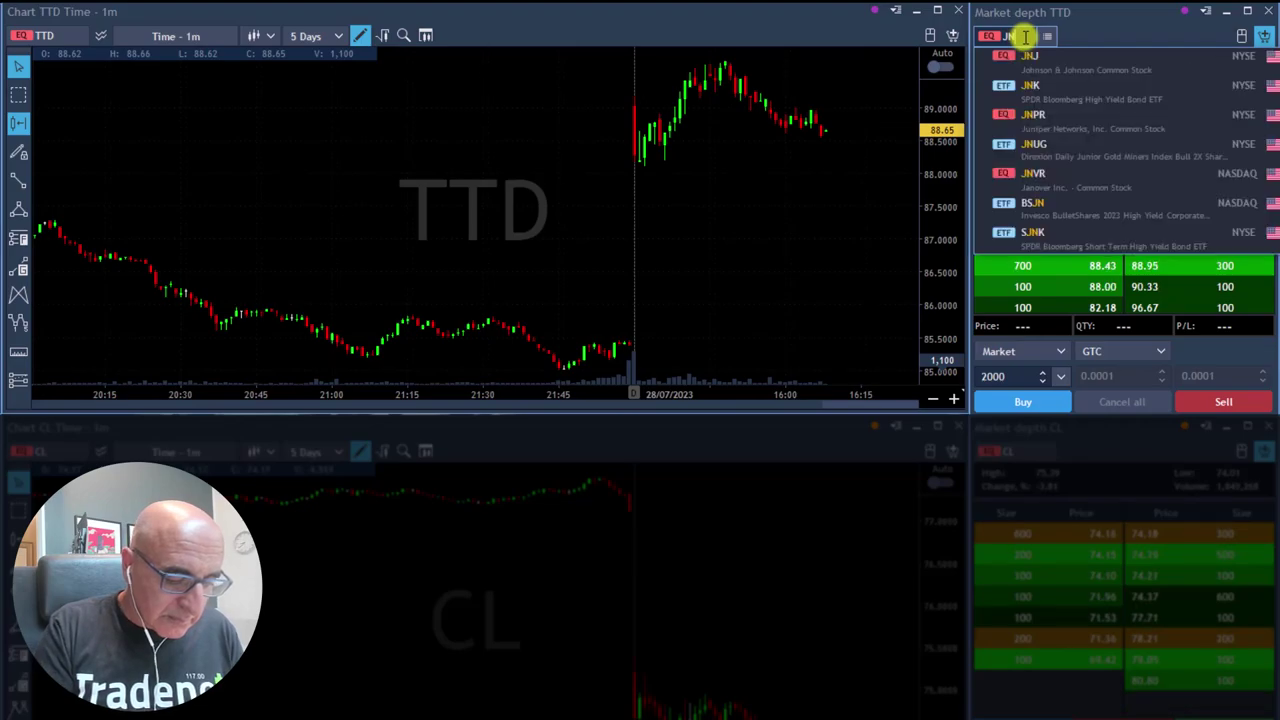
{"action": "key", "text": "Return"}
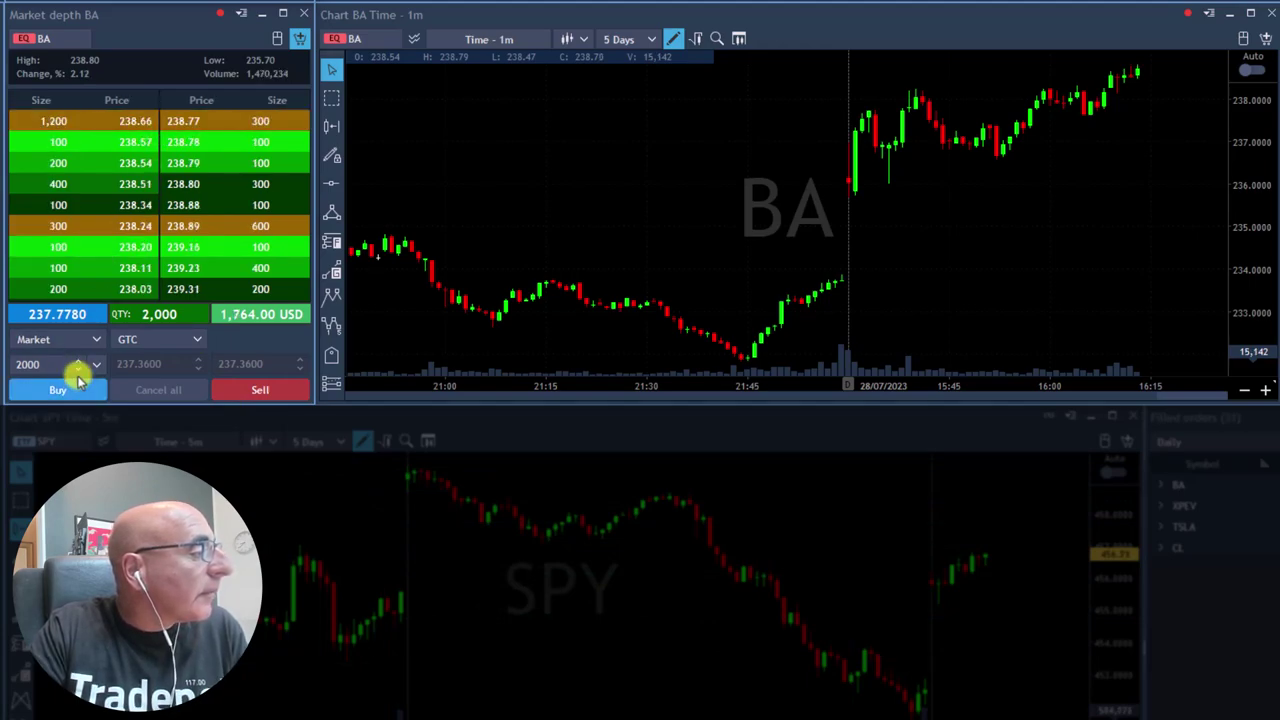
Step: Set the BA order quantity to 1800, sell those shares at market, and check the day's total gross P/L in the filled orders
{"action": "left_click", "coordinate": [78, 369]}
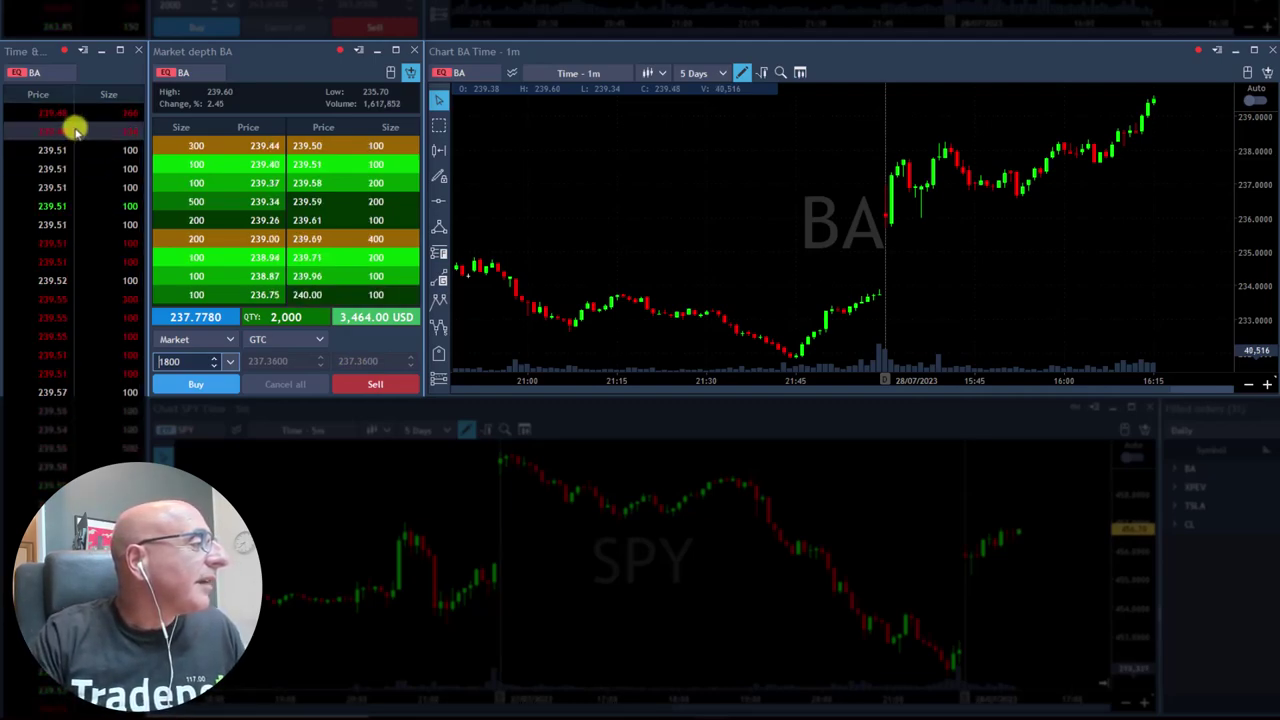
{"action": "left_click", "coordinate": [370, 386]}
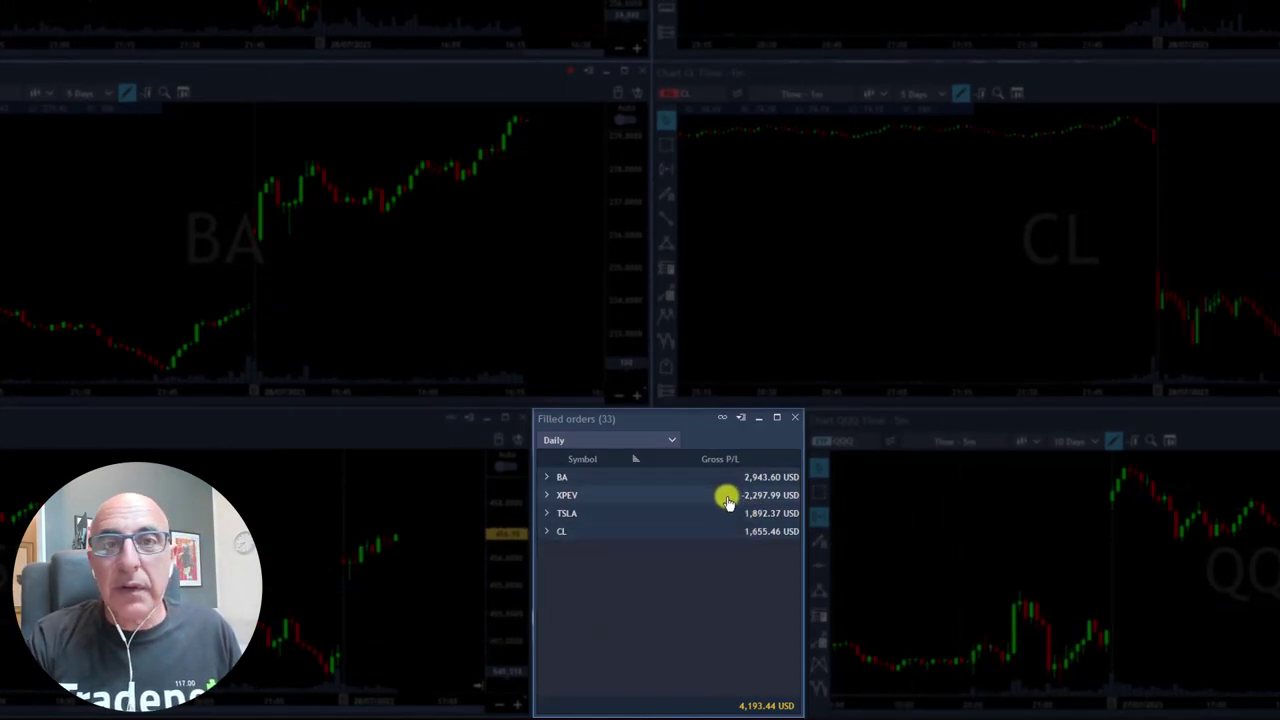
{"action": "left_click", "coordinate": [729, 693]}
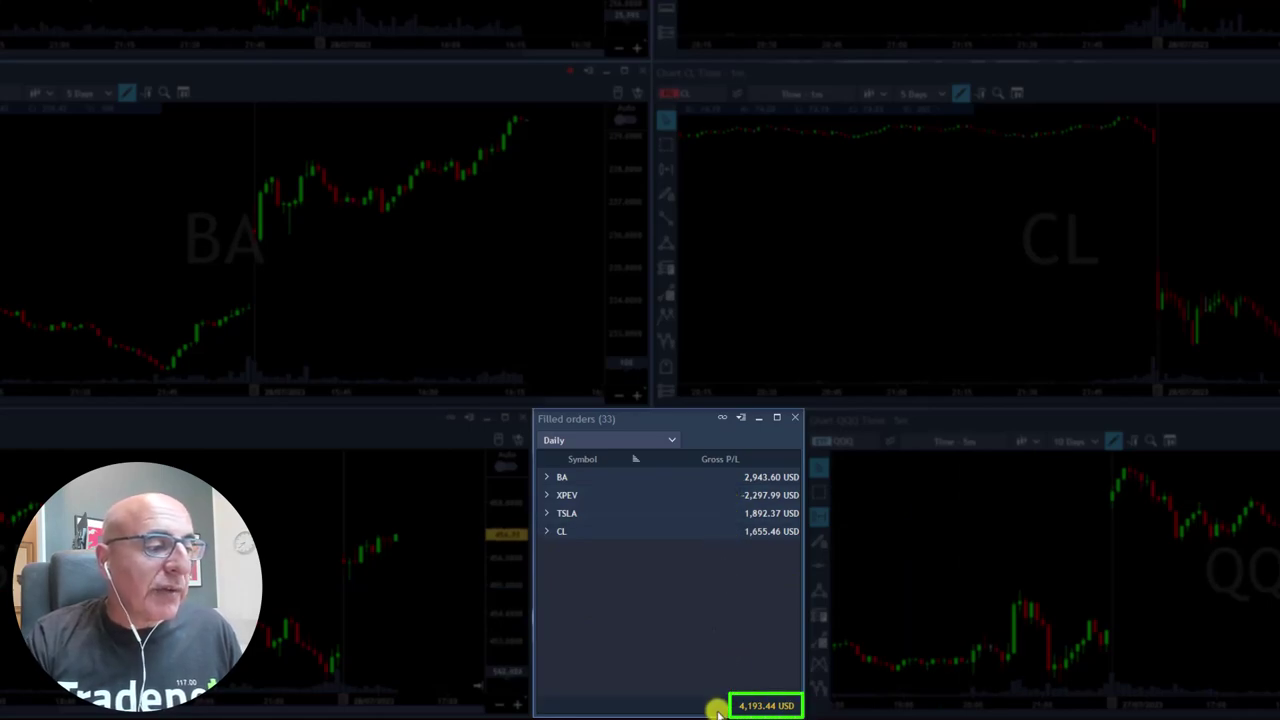